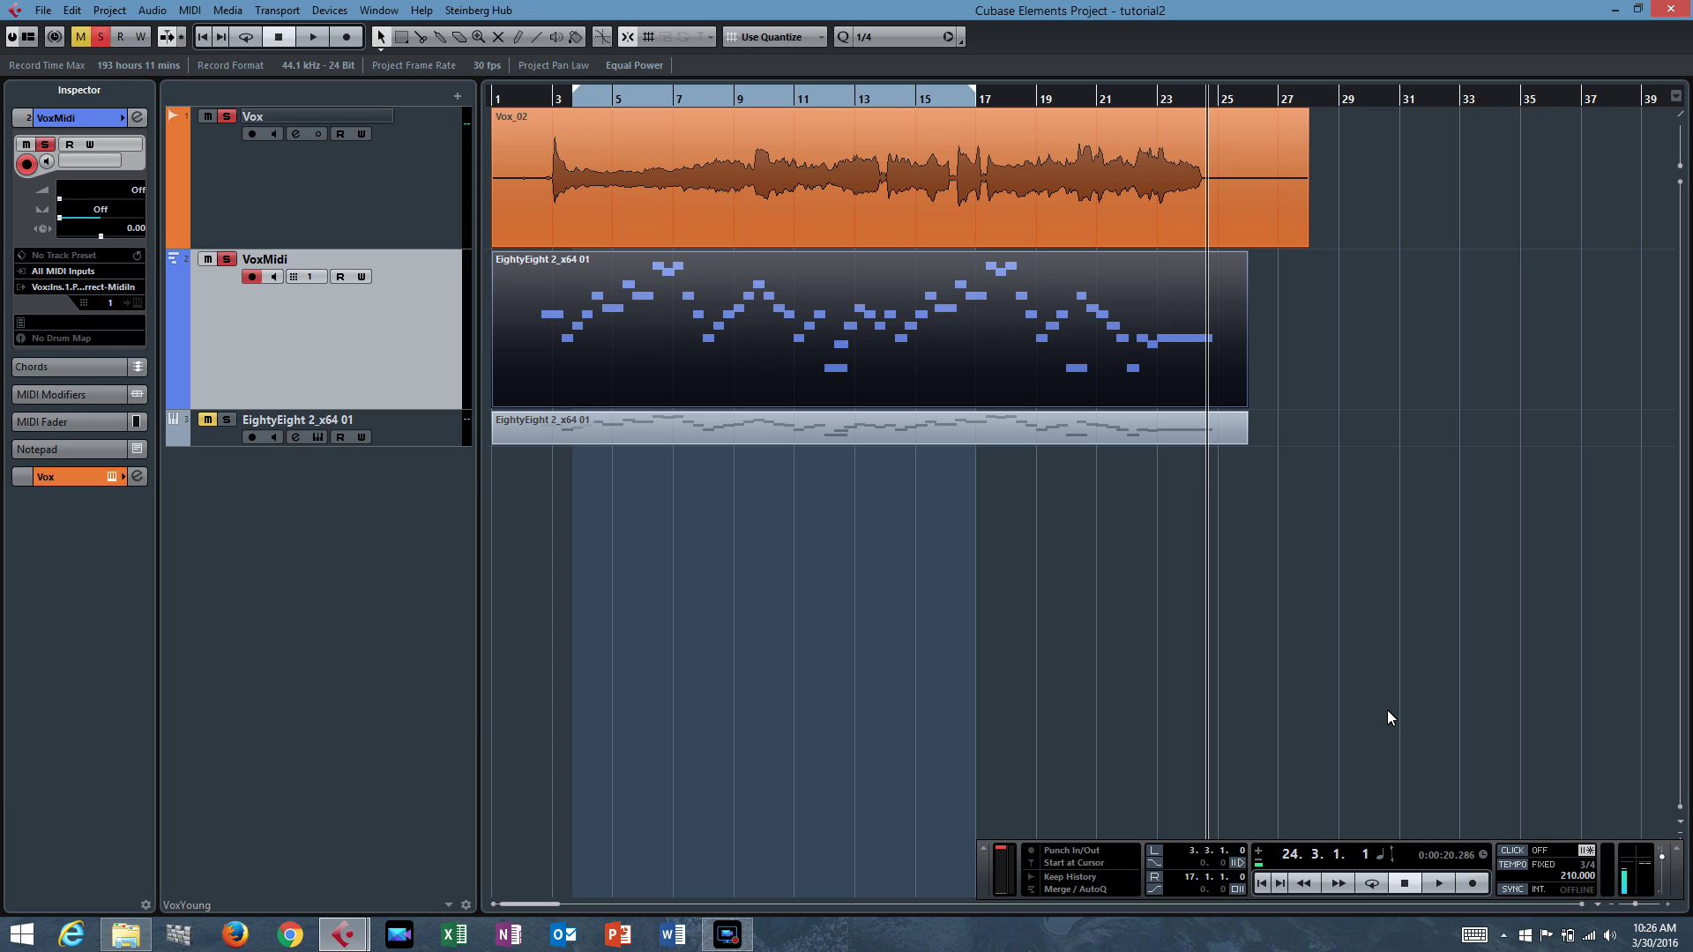
Return the playhead to bar 1 and mute the VoxMidi melody track
key(Home)
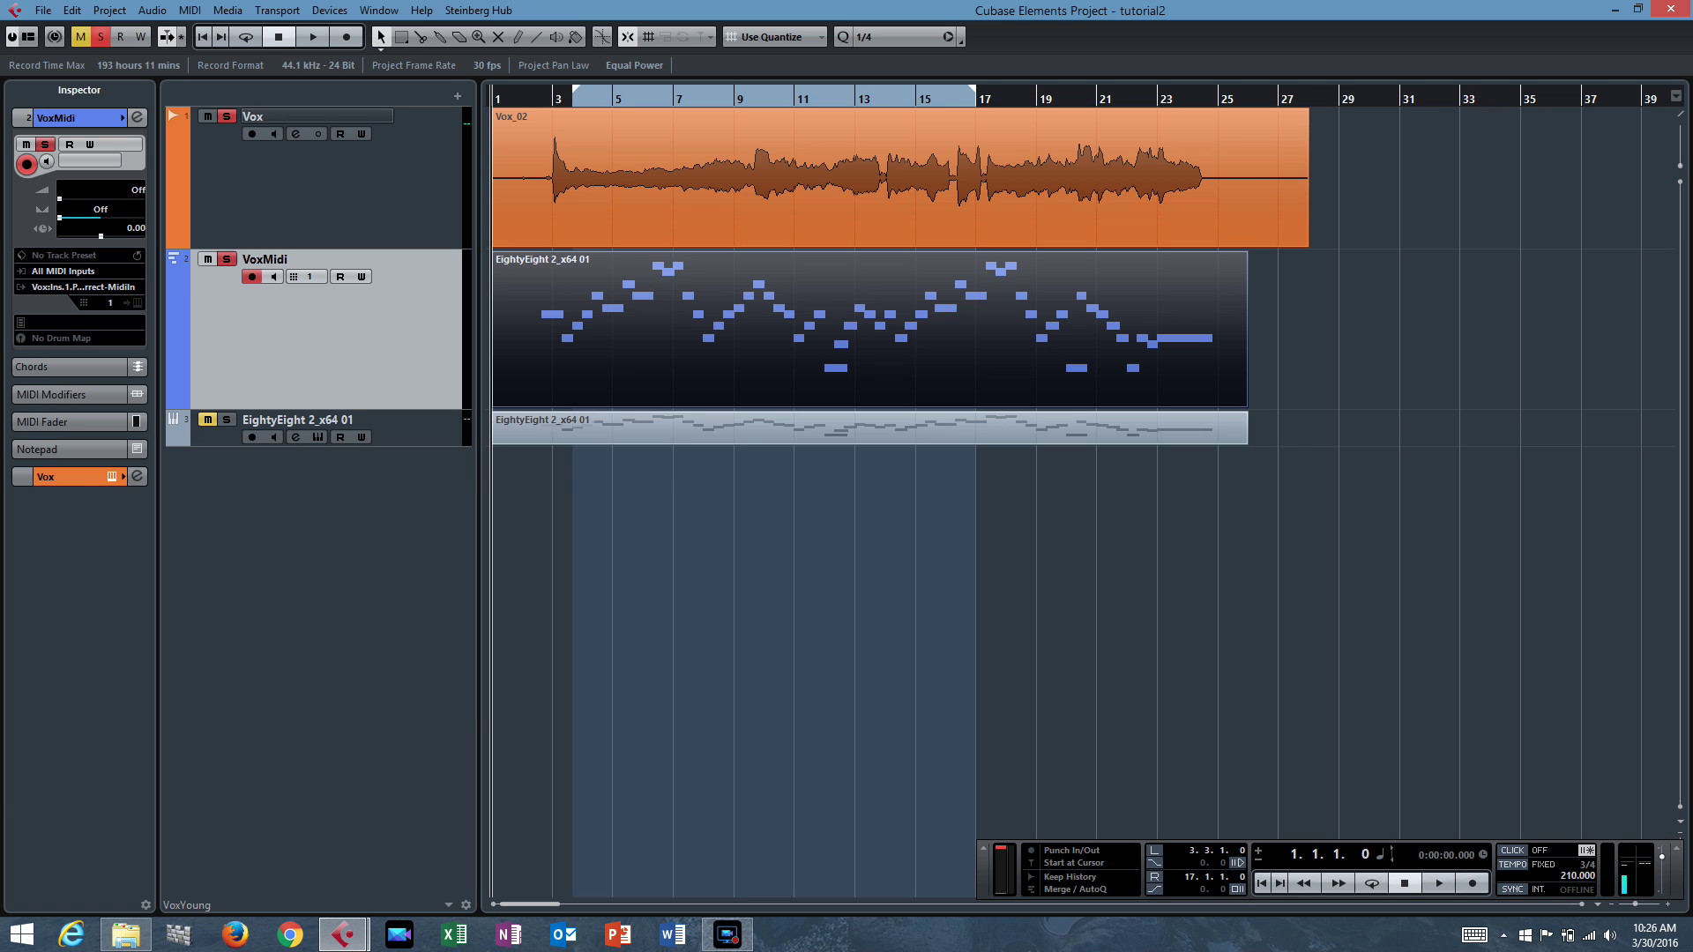
click(226, 260)
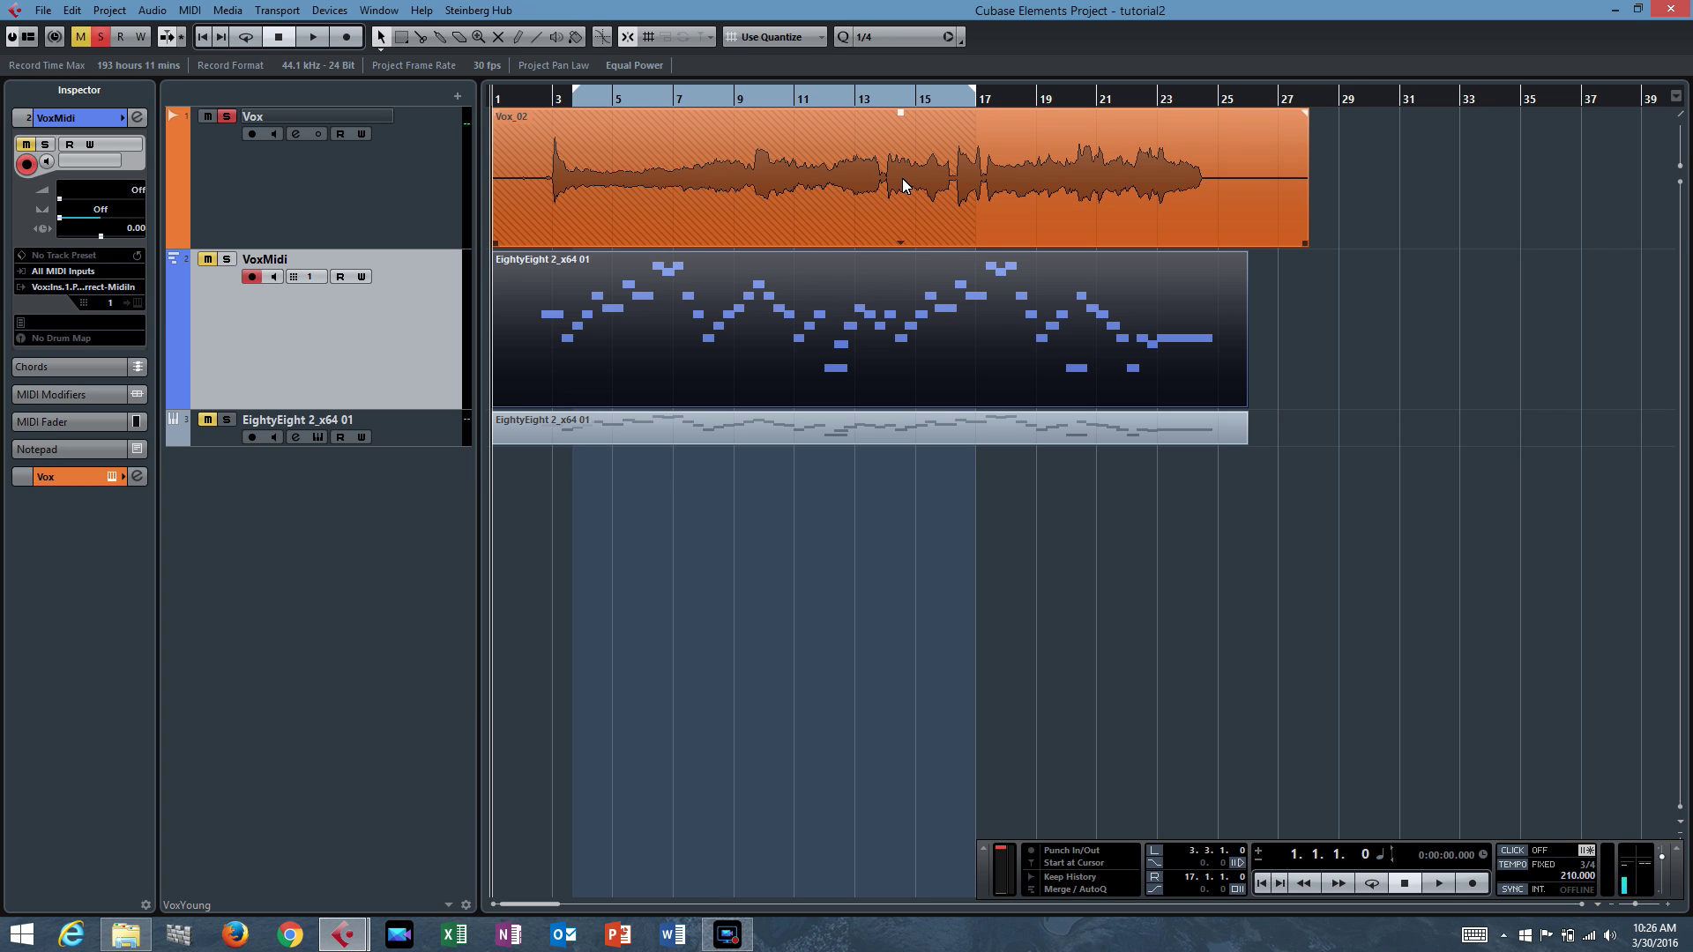
Play back the vocal to around bar 13 and select the EightyEight 2_x64 01 track
key(space)
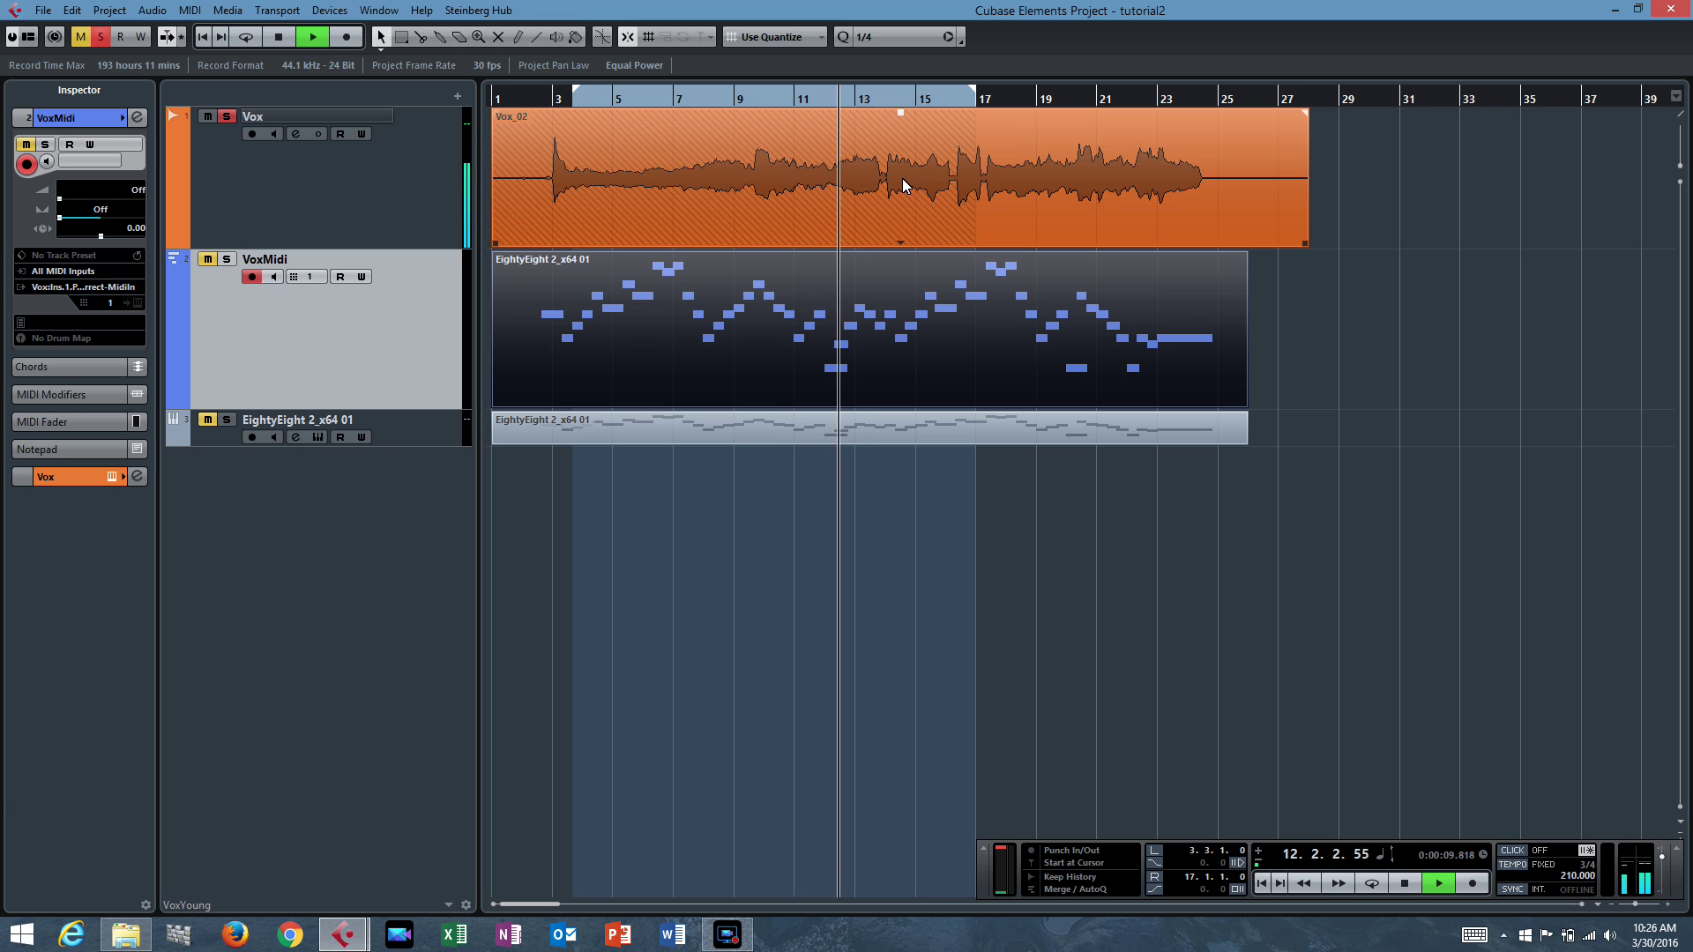
key(space)
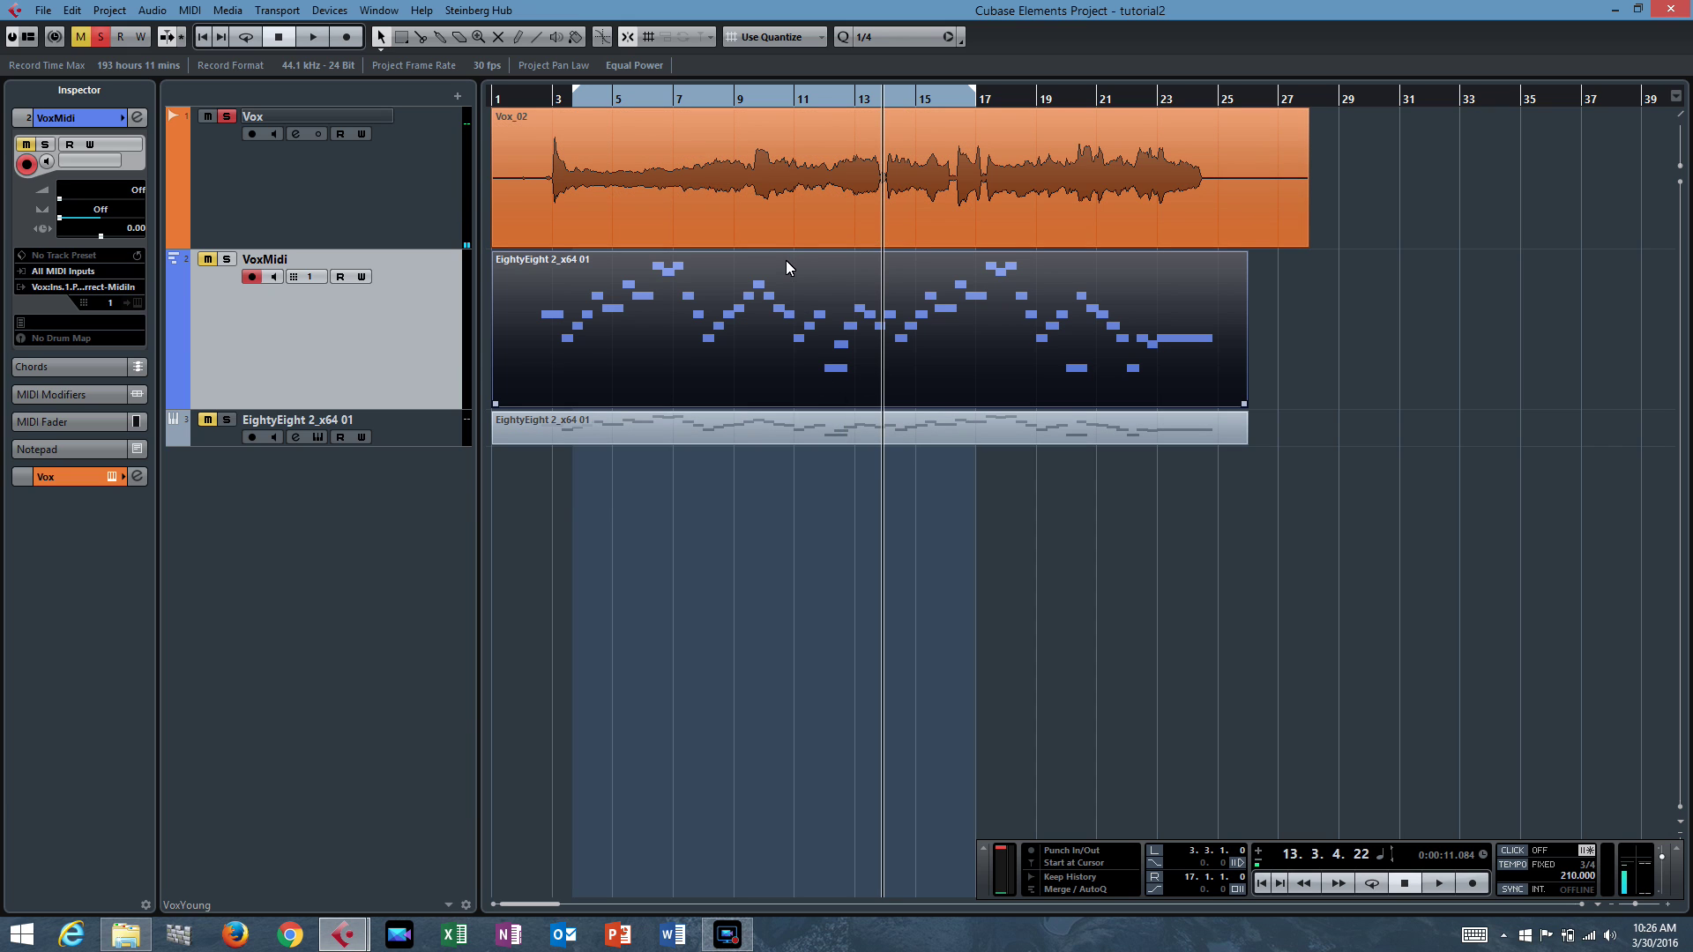
click(405, 440)
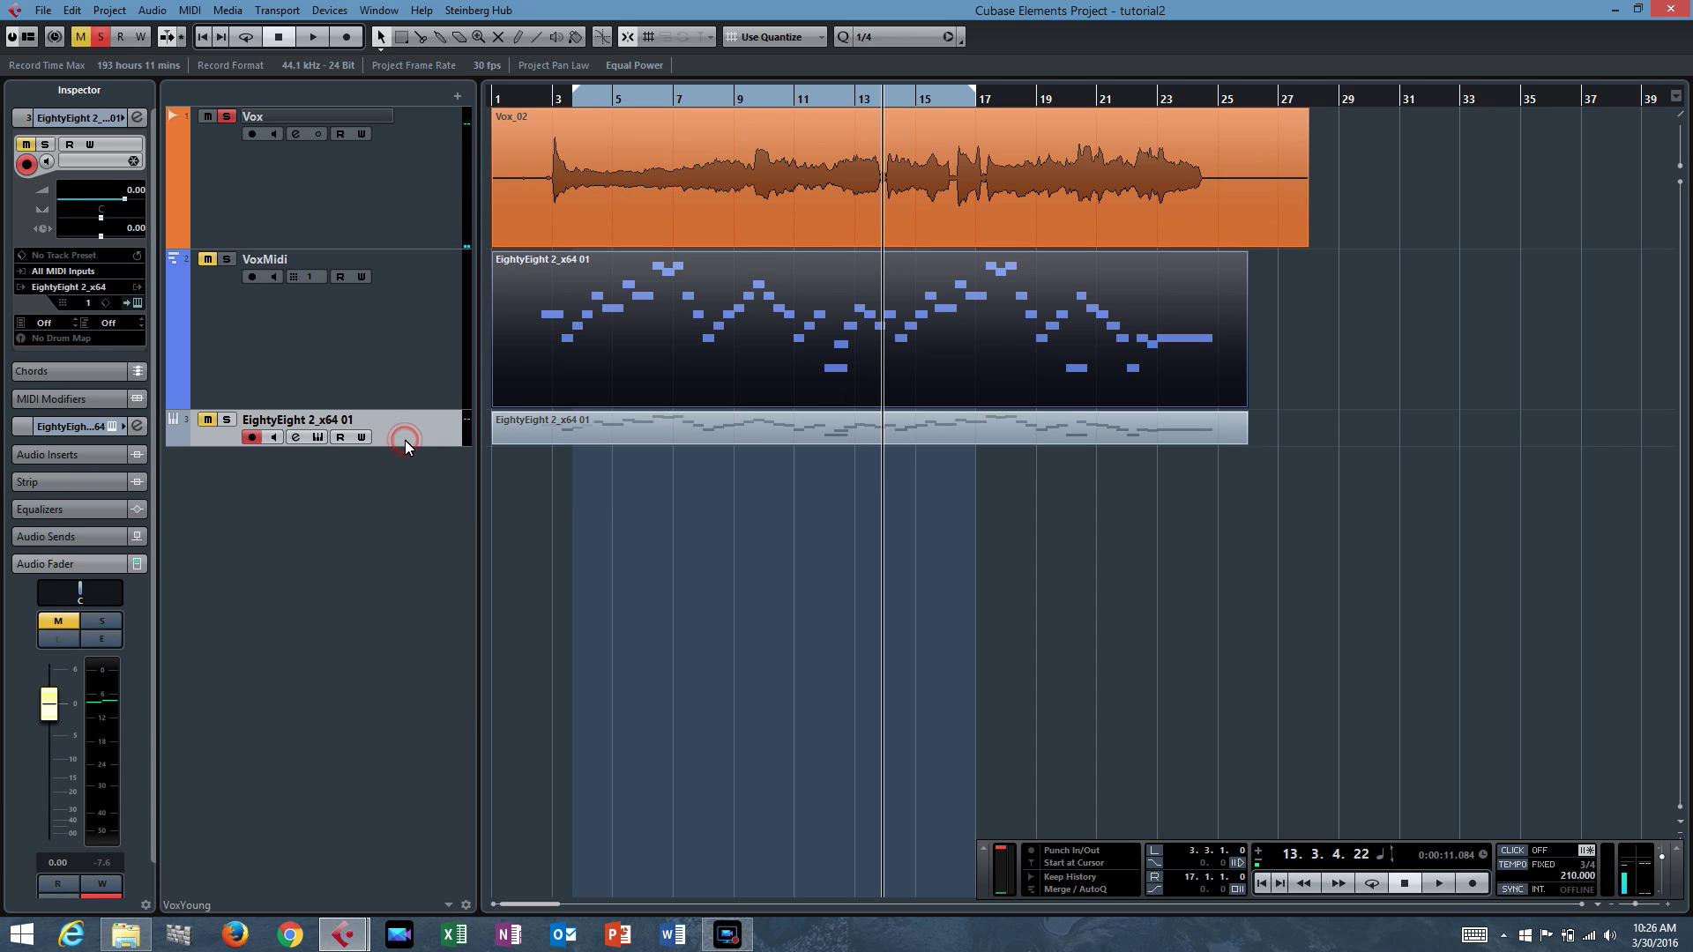
Replay briefly from the start, then unmute and solo the EightyEight 2_x64 01 track
key(Home)
key(space)
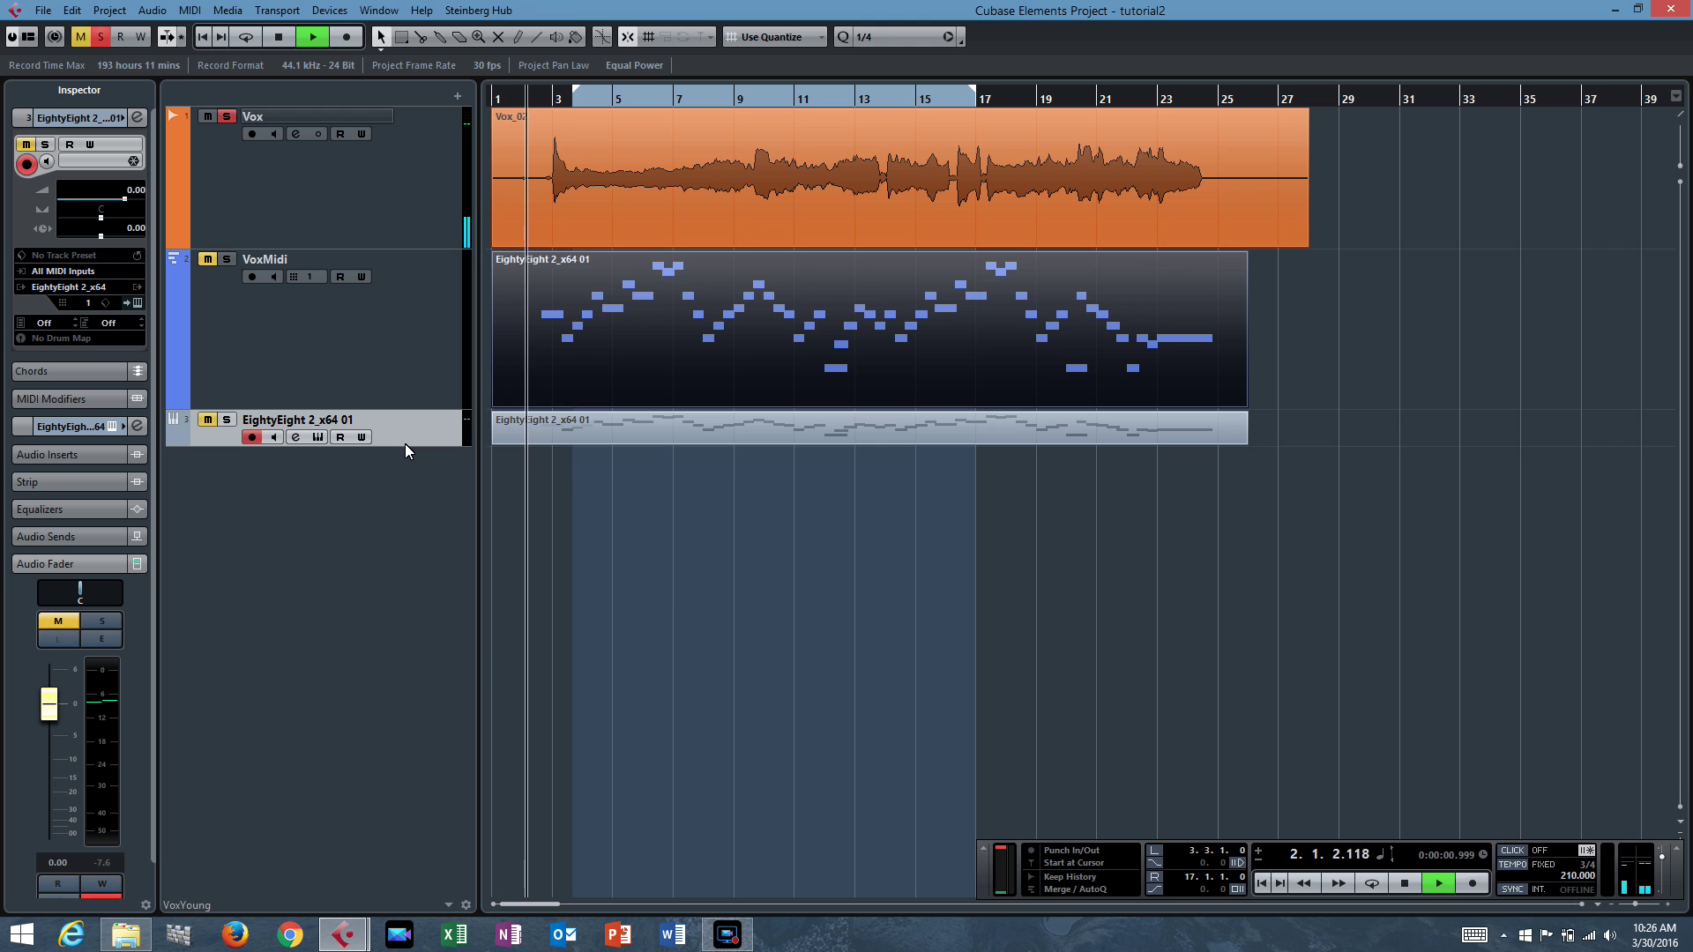
key(space)
click(208, 421)
click(226, 421)
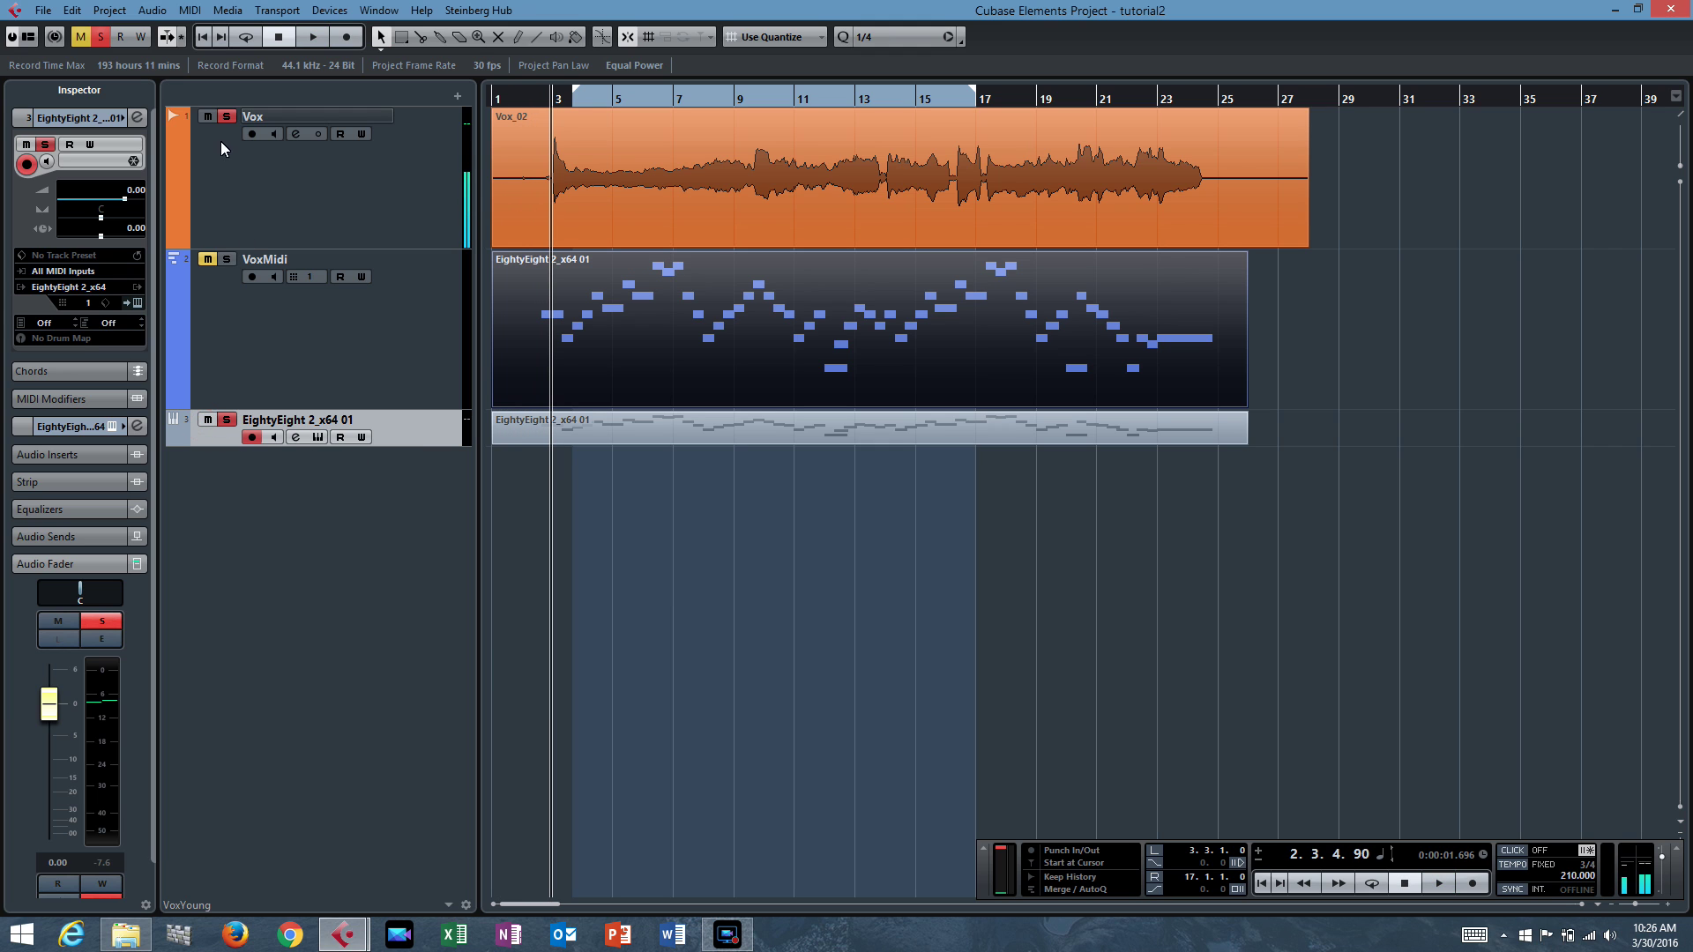
Mute Vox, audition the soloed EightyEight track, and return to the project start
click(205, 117)
key(space)
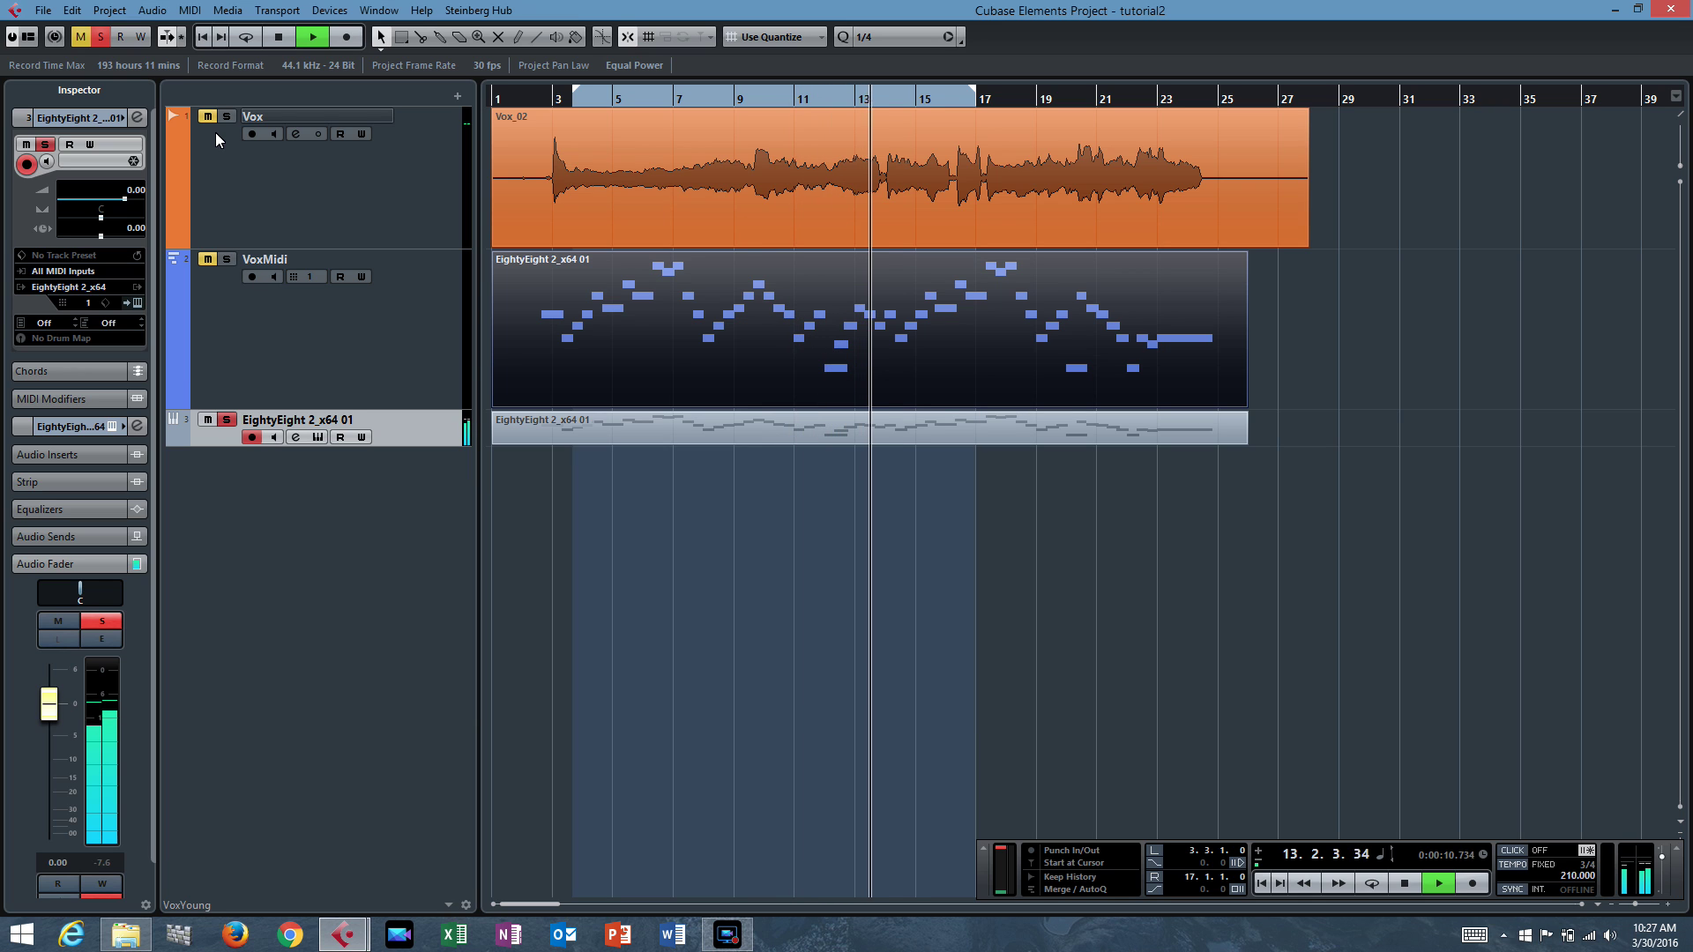
key(space)
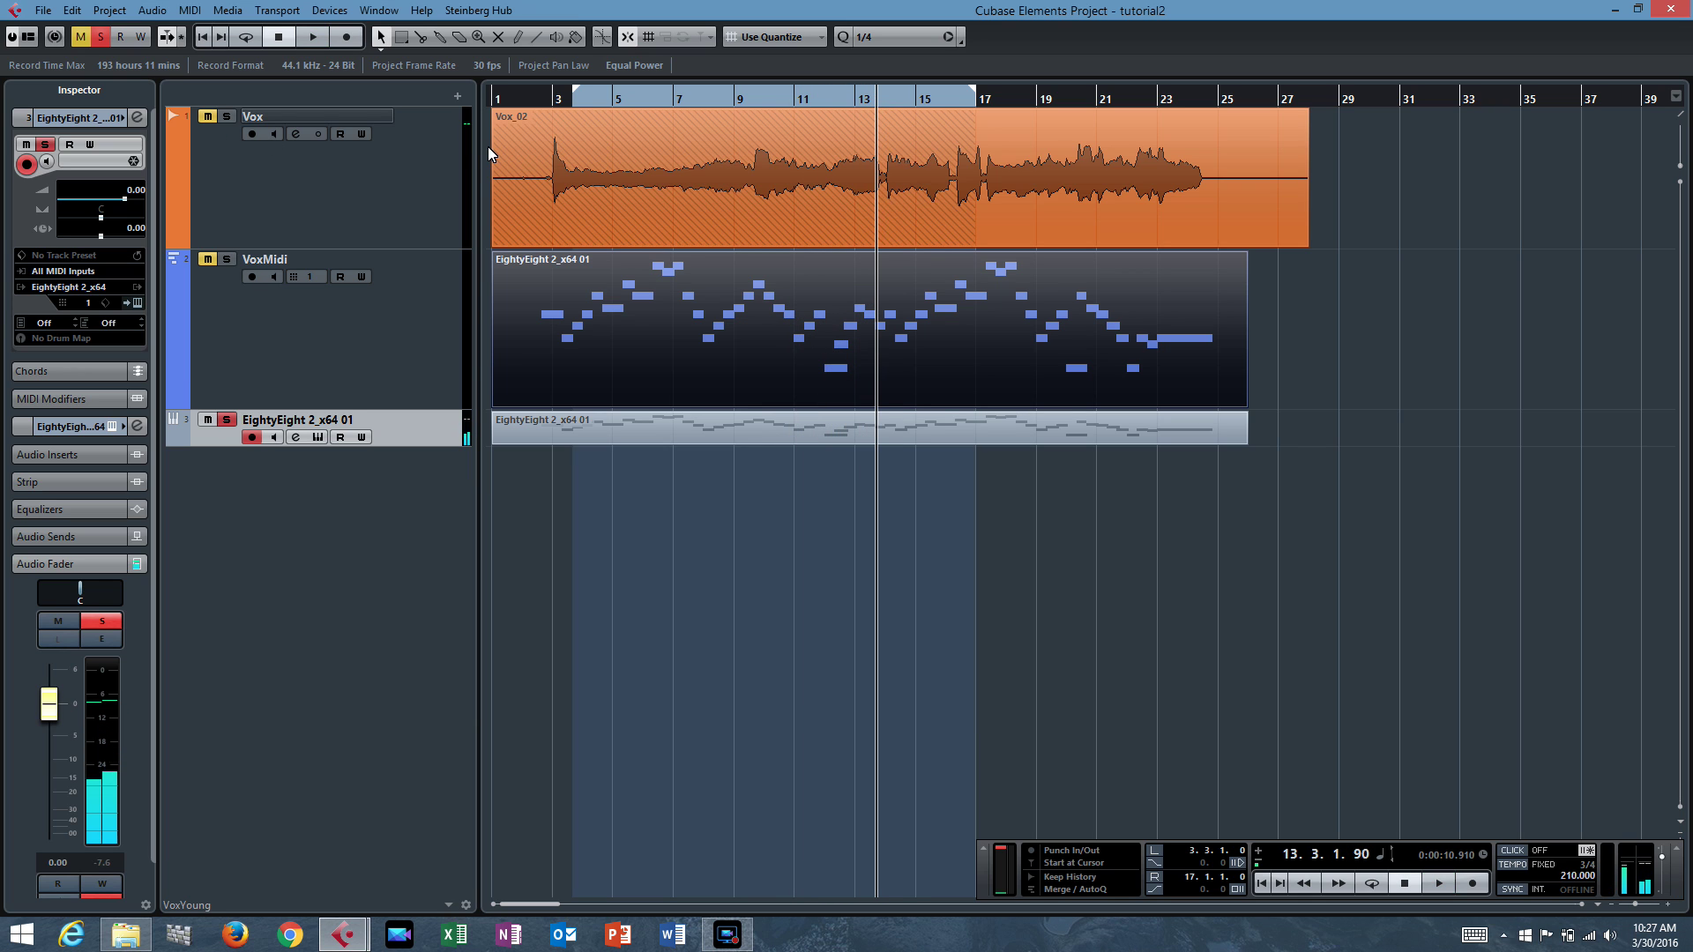
key(Home)
click(517, 179)
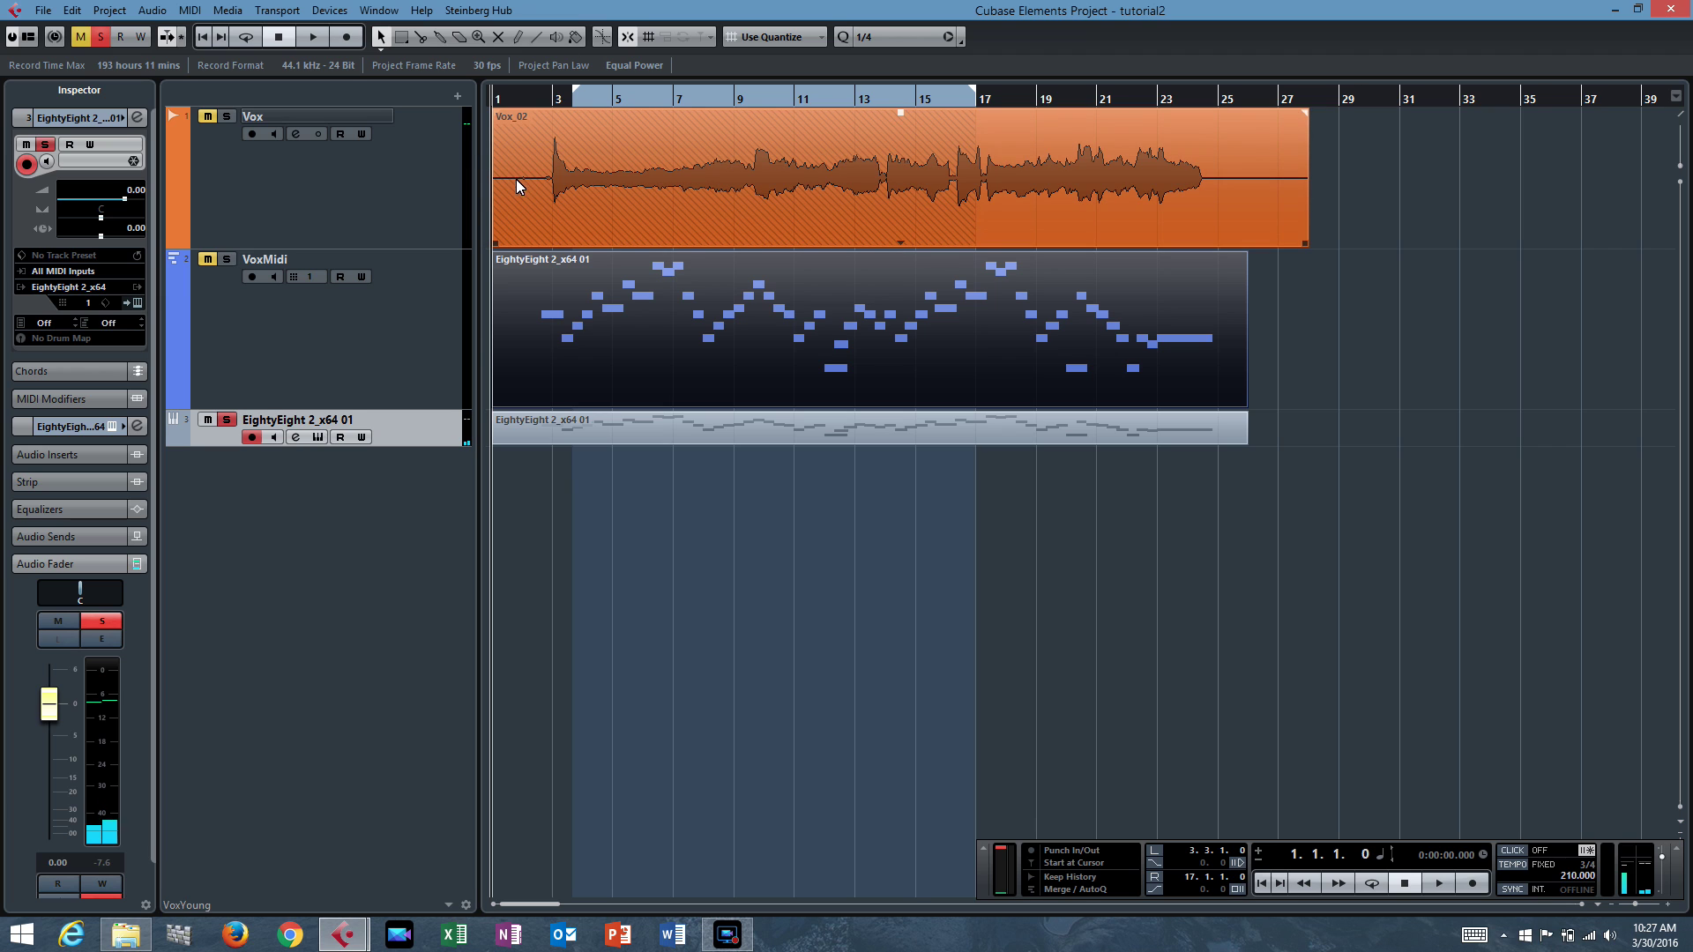
Select Vox, unsolo and mute the EightyEight track, and open Vox's Pitch Correct insert
click(329, 185)
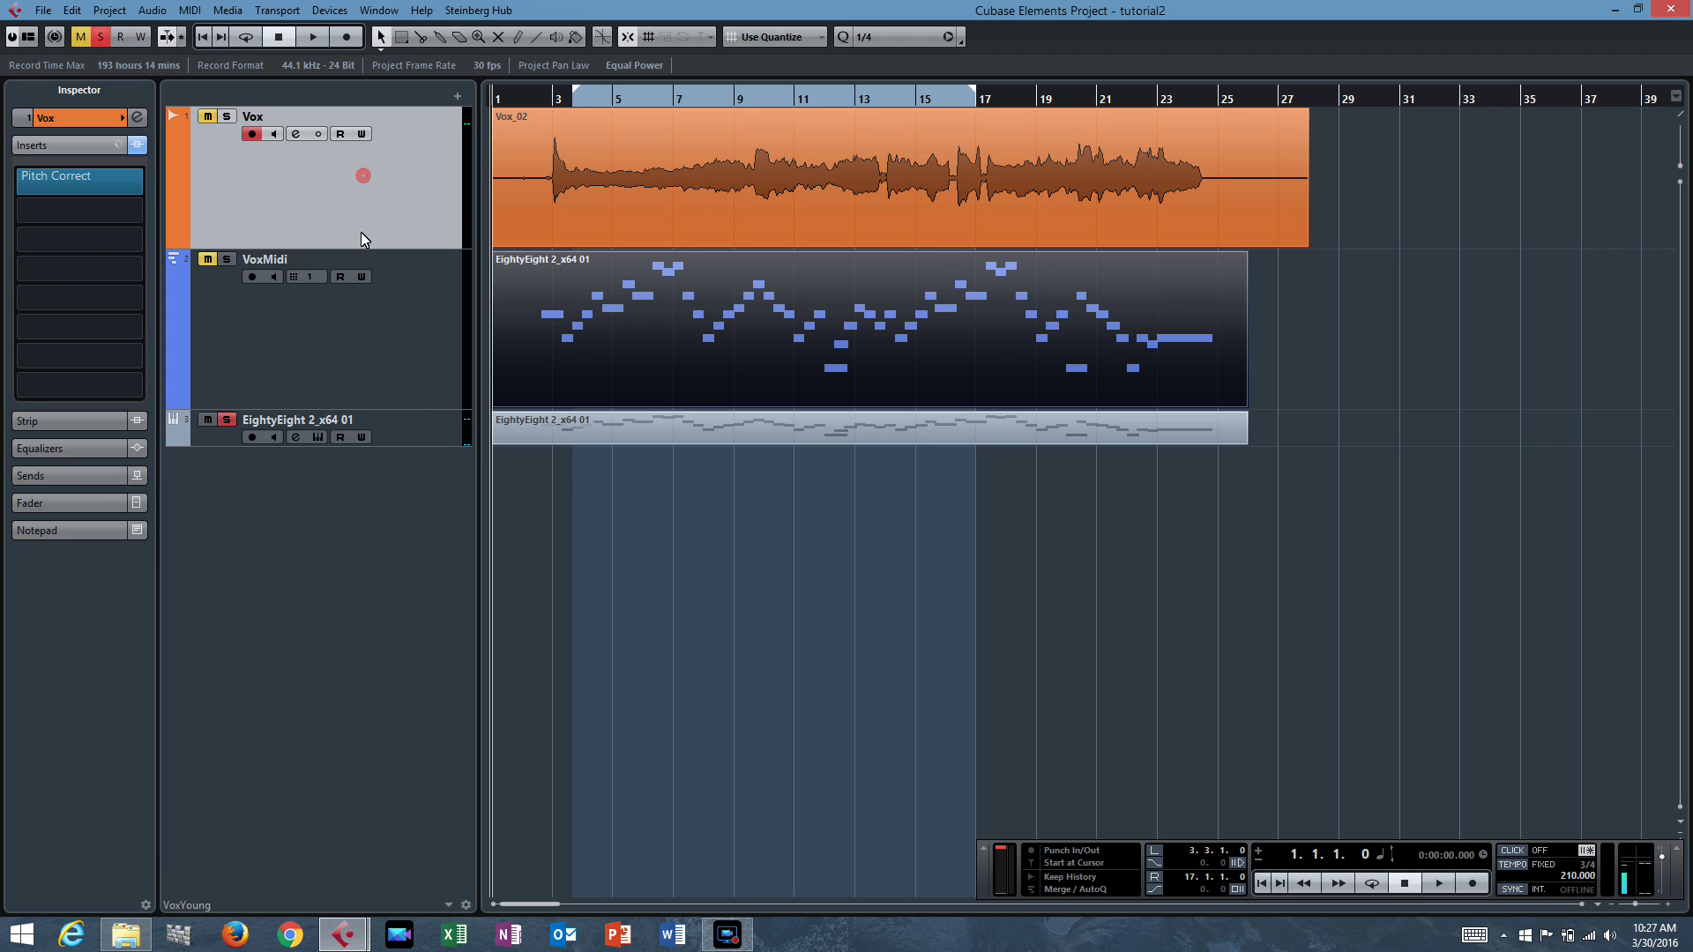
click(227, 419)
click(206, 420)
click(85, 181)
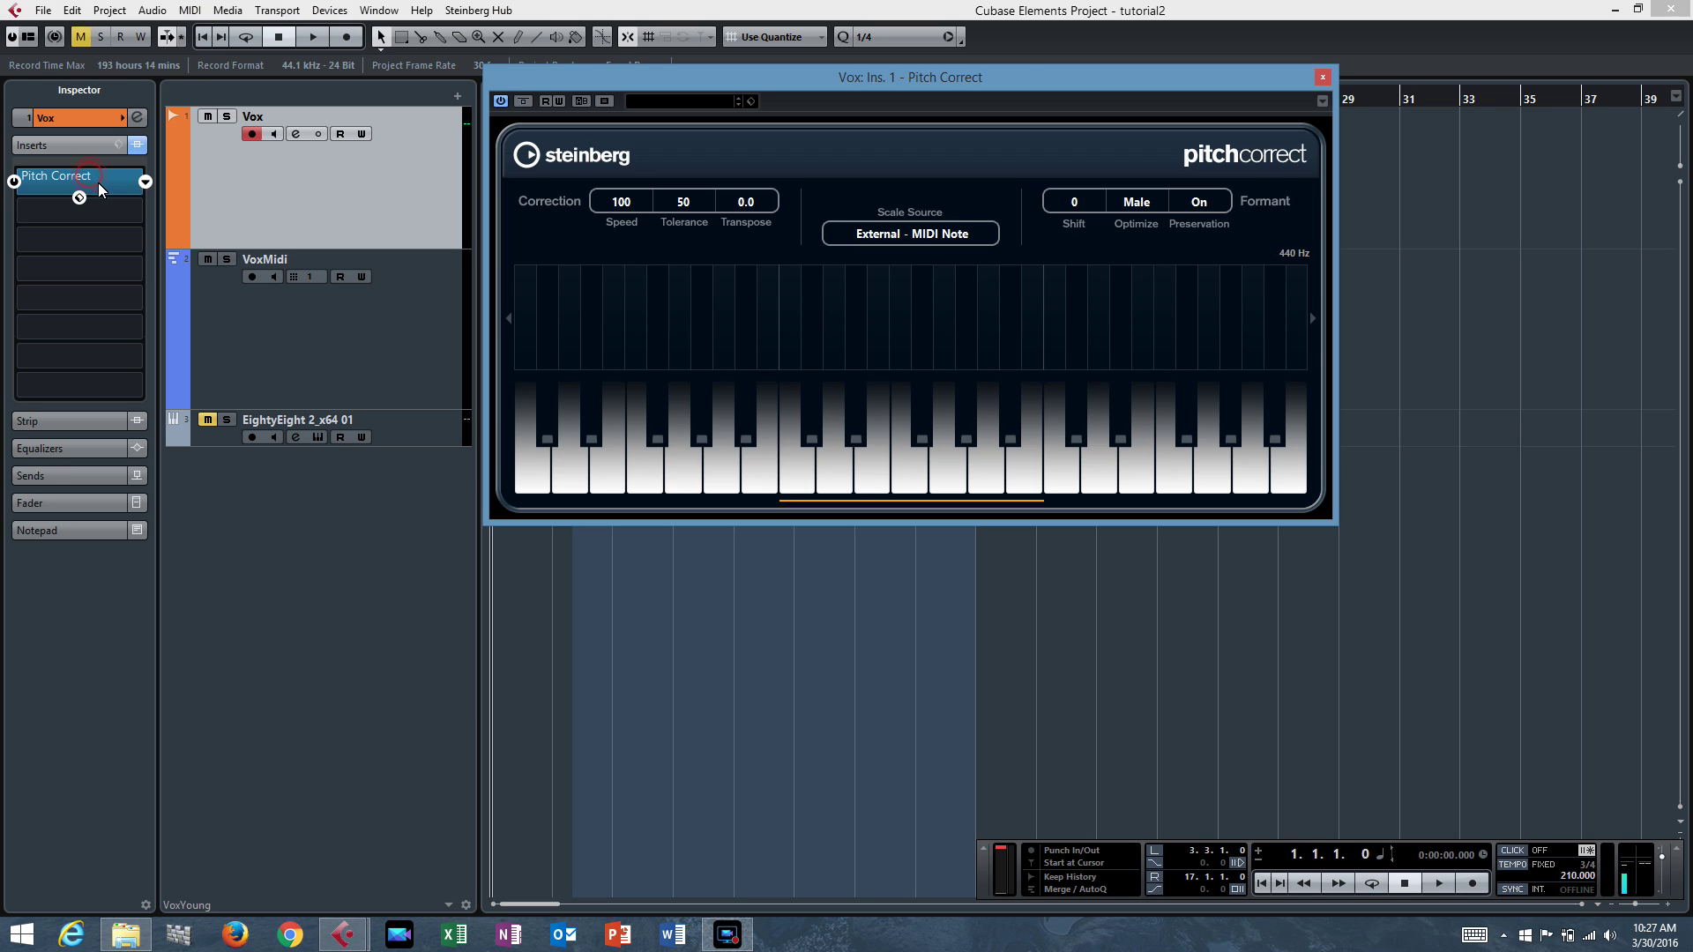
Edit the Pitch Correct Speed value and set the scale source to External - MIDI Note
double_click(628, 207)
click(940, 234)
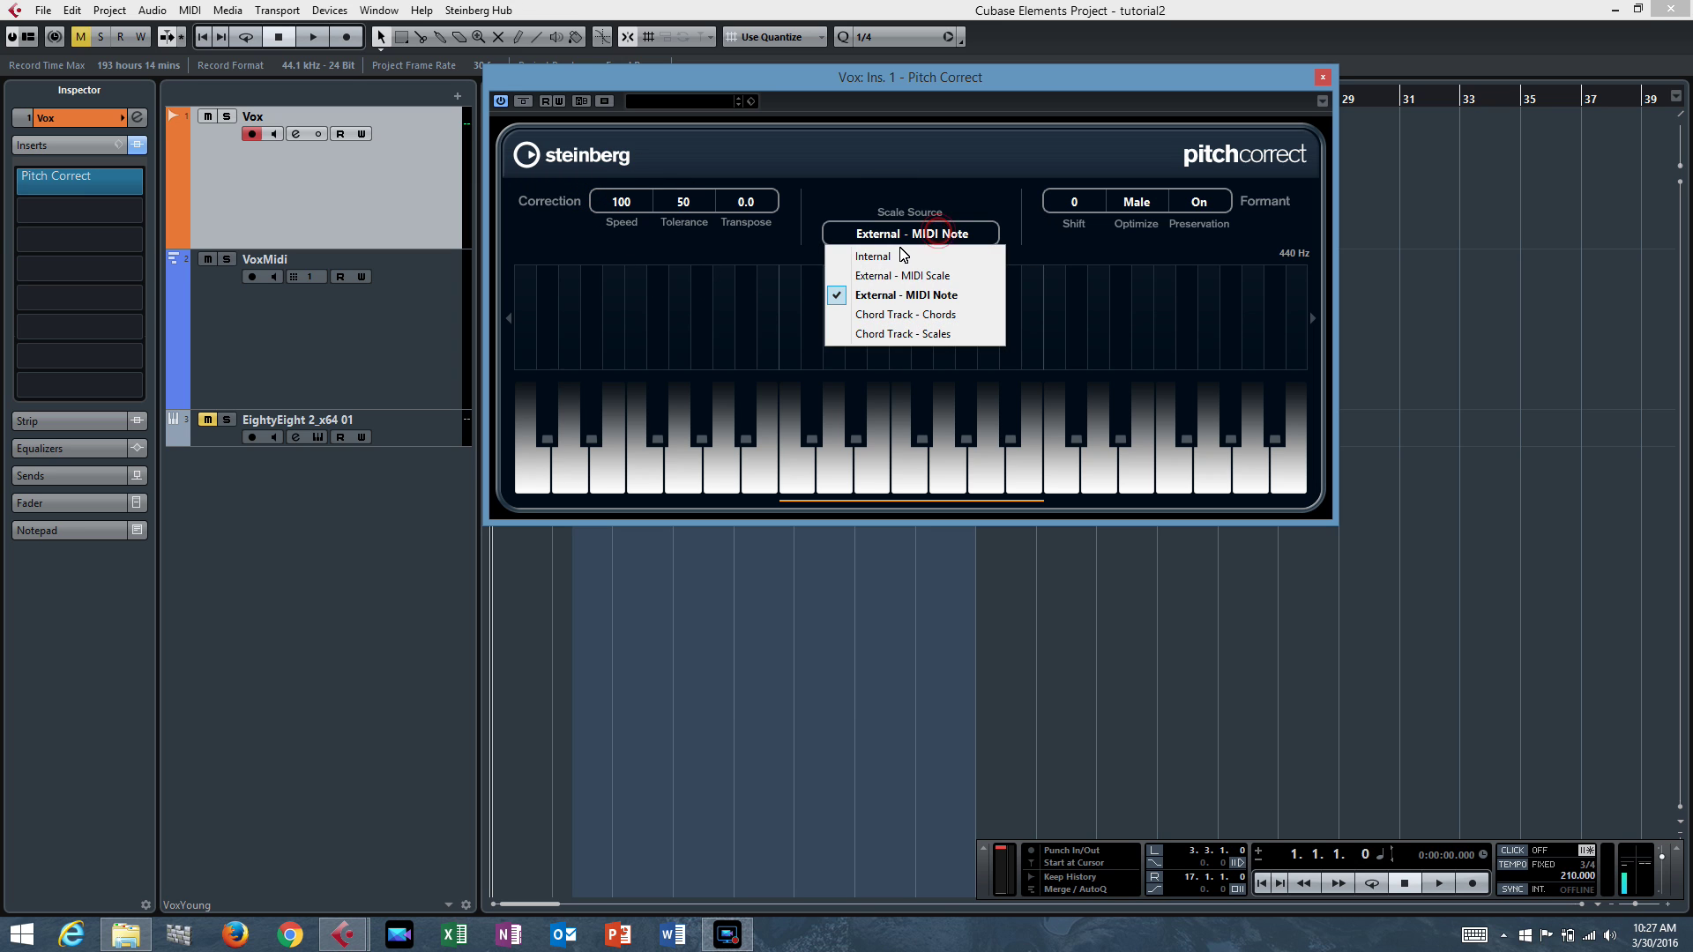
click(874, 256)
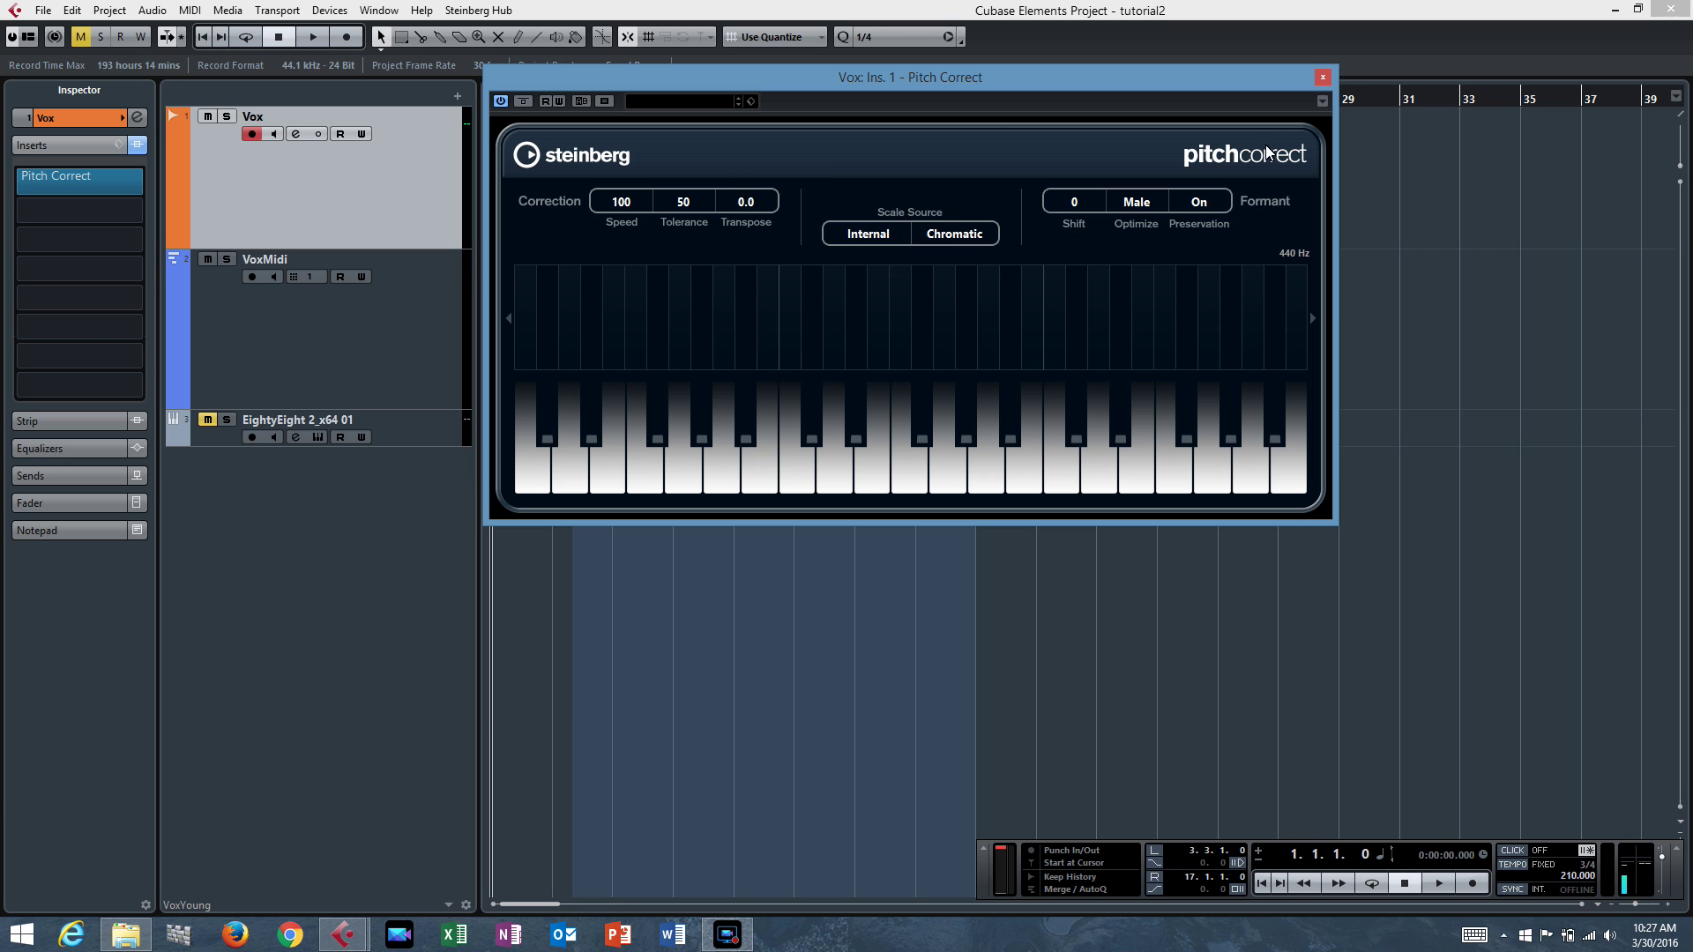
click(890, 244)
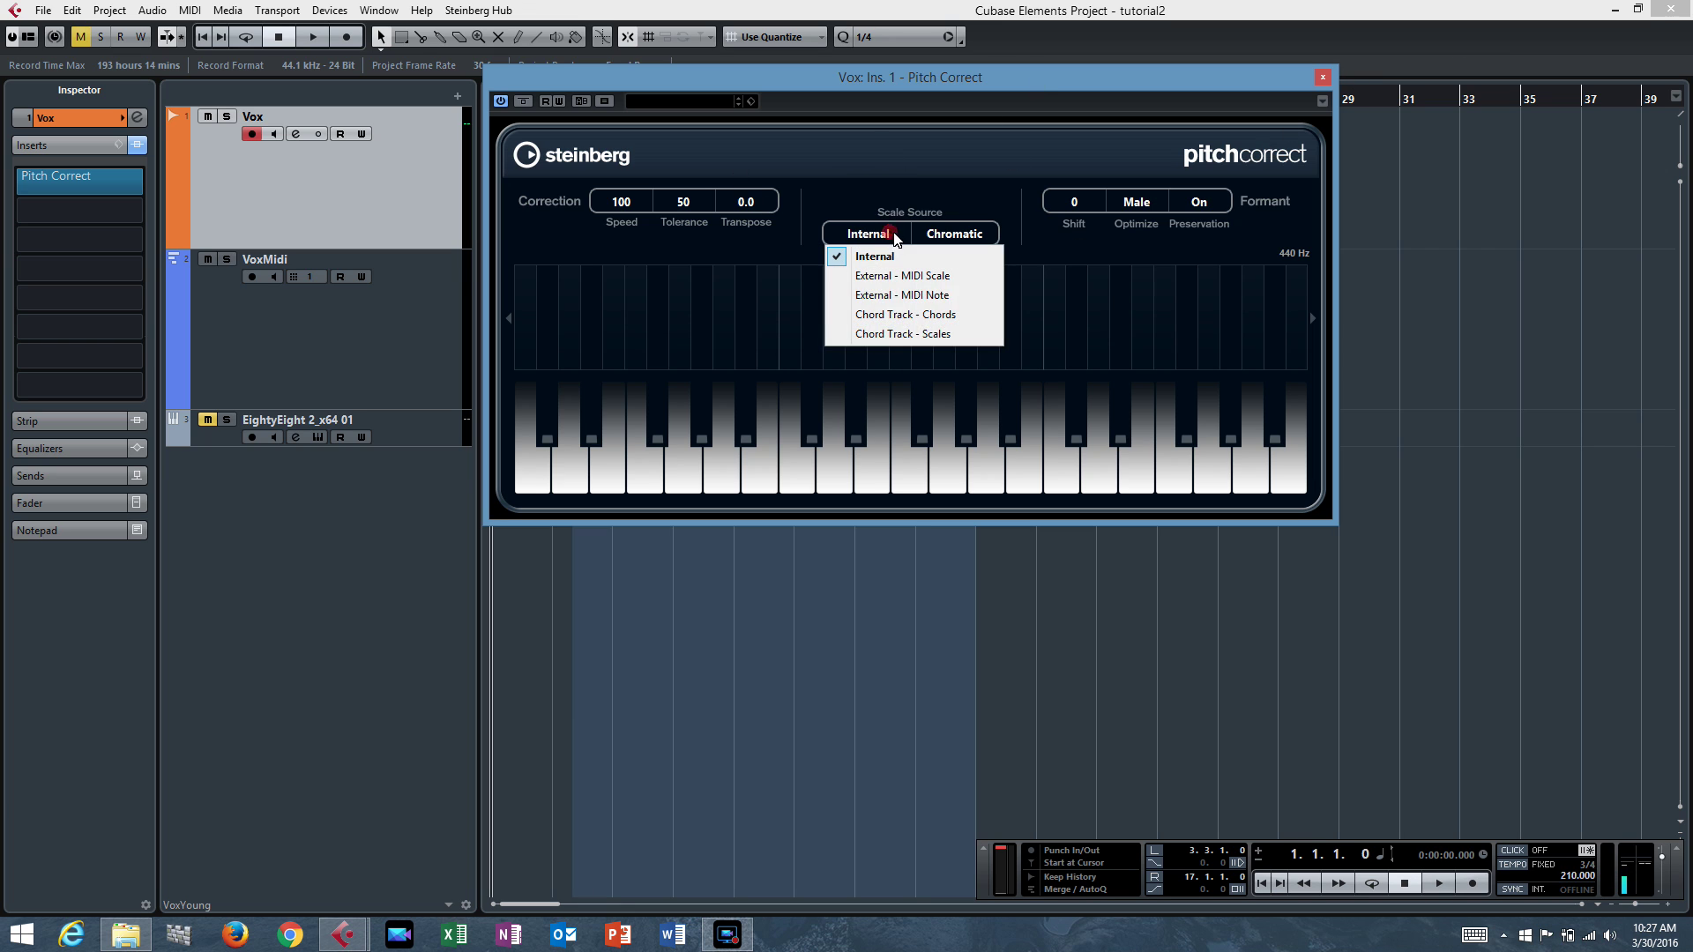
click(901, 294)
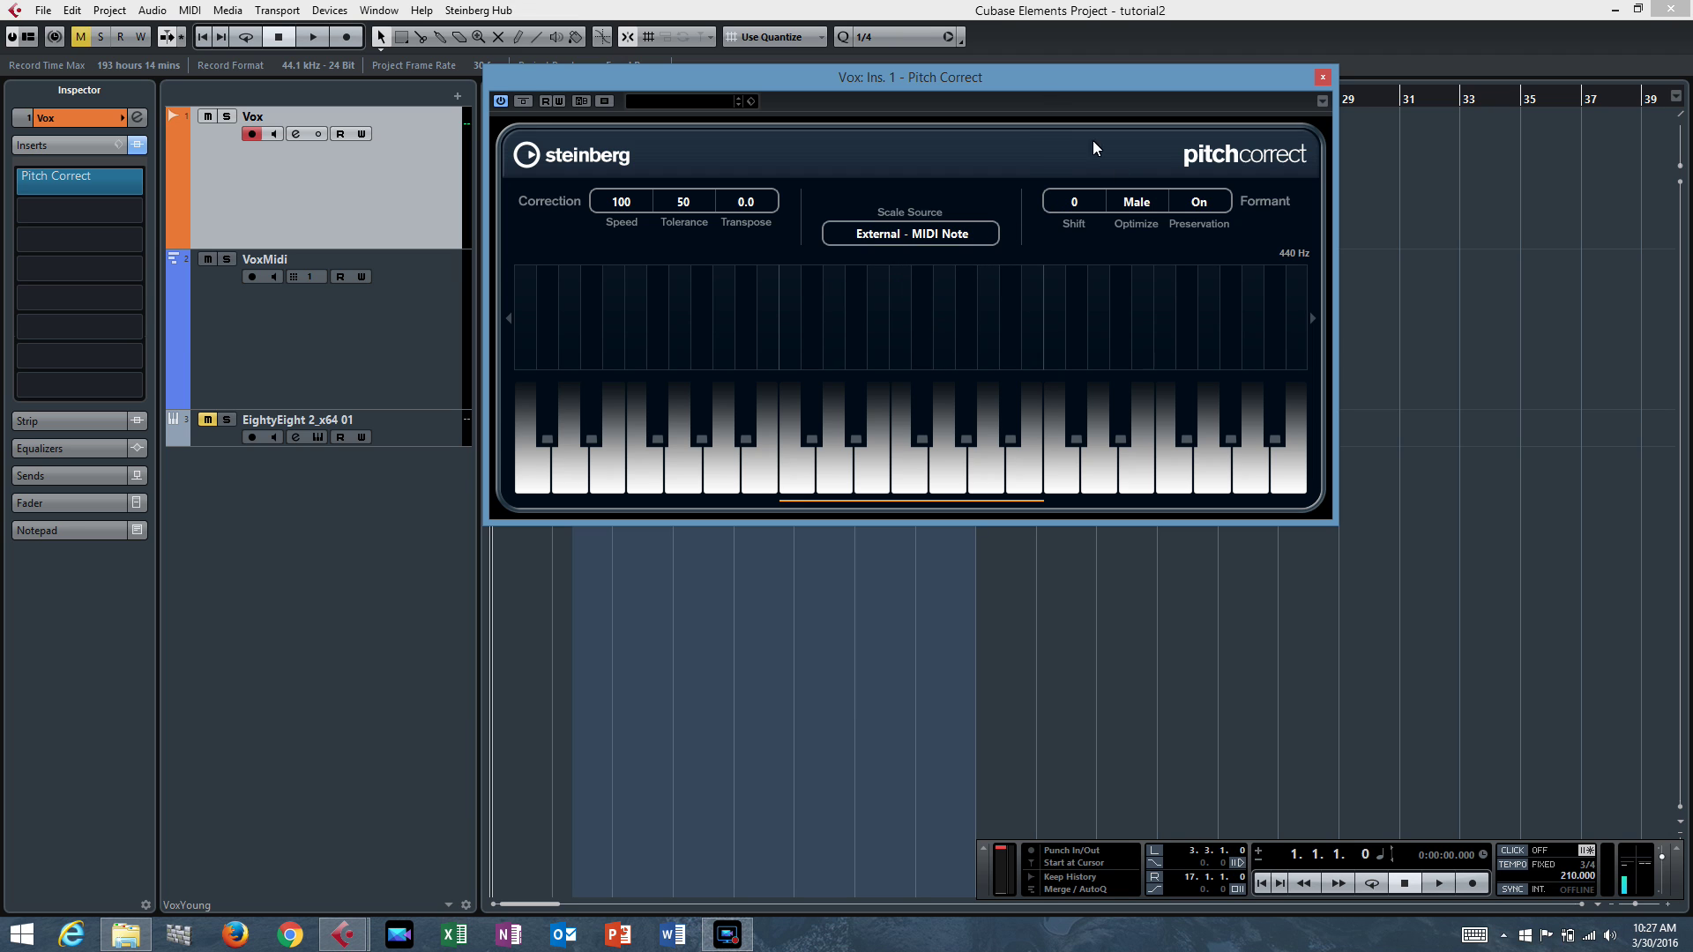
Set Pitch Correct formant optimization to Male and close the plugin window
click(1133, 203)
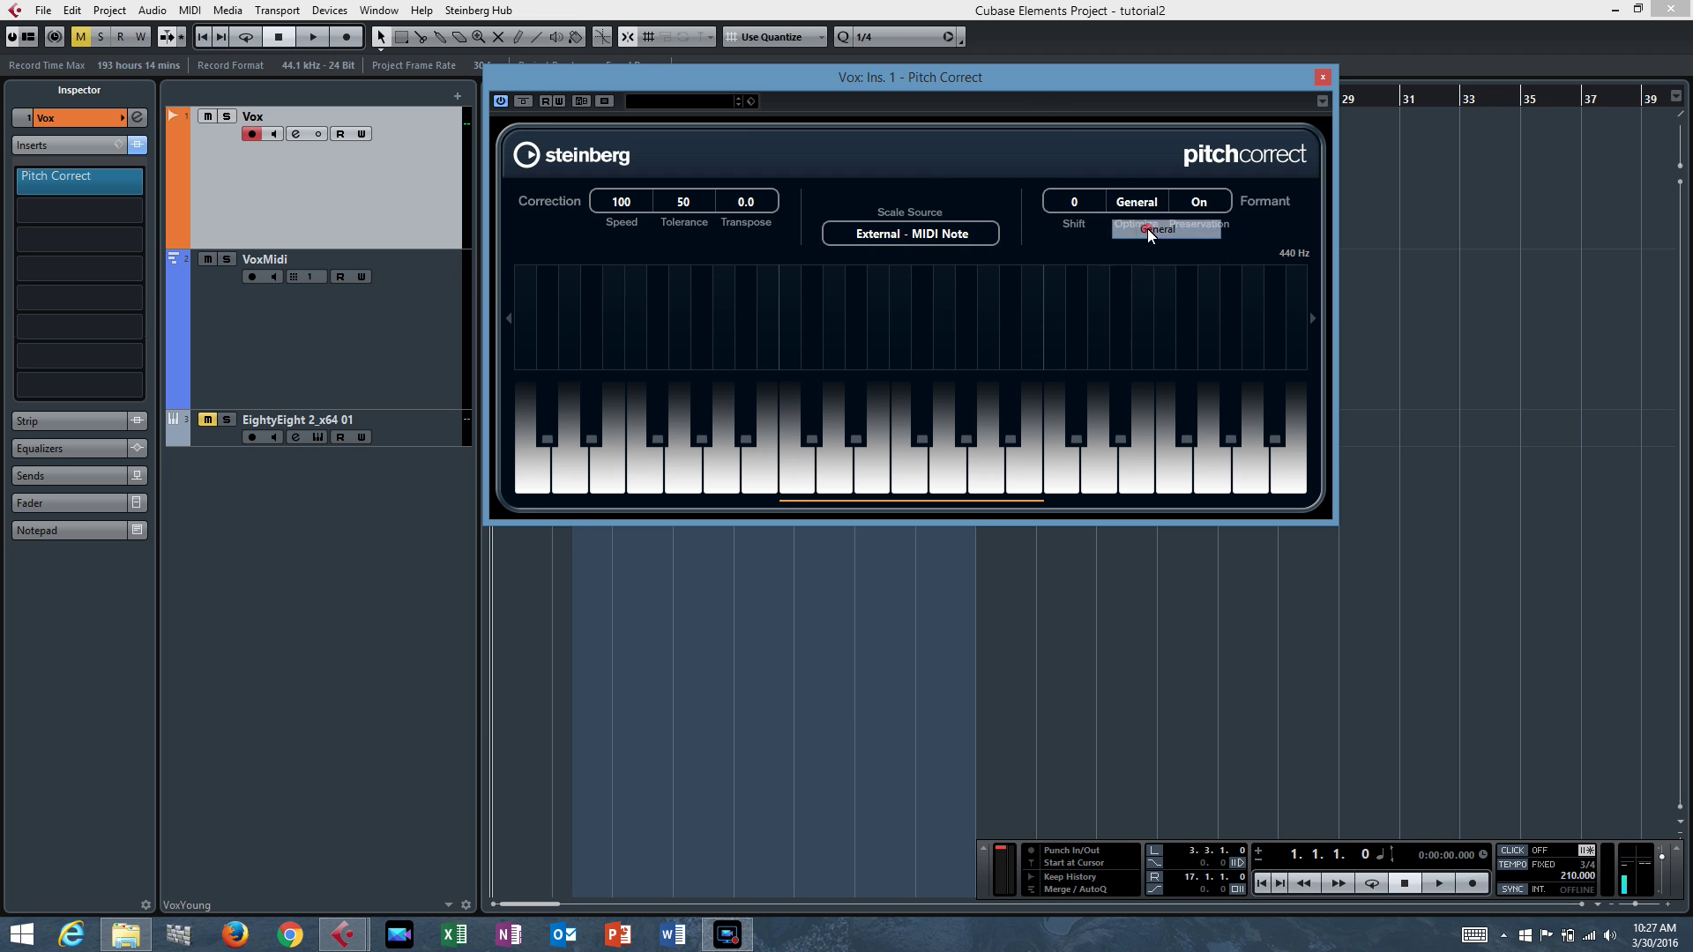
click(1143, 204)
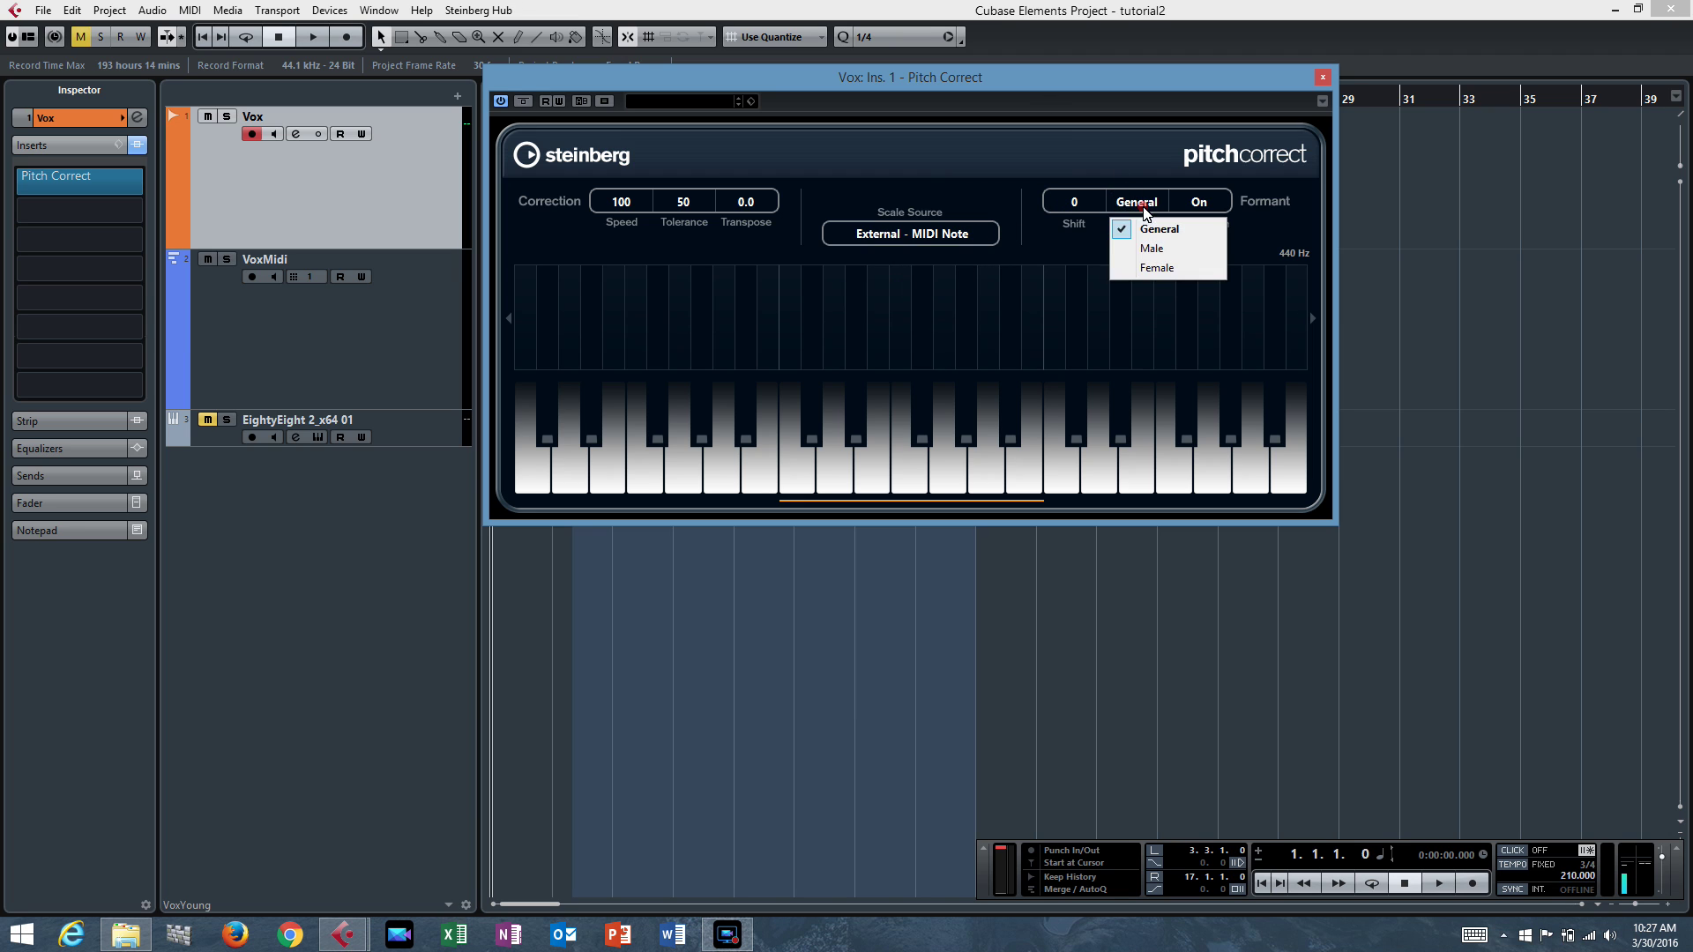
click(1138, 251)
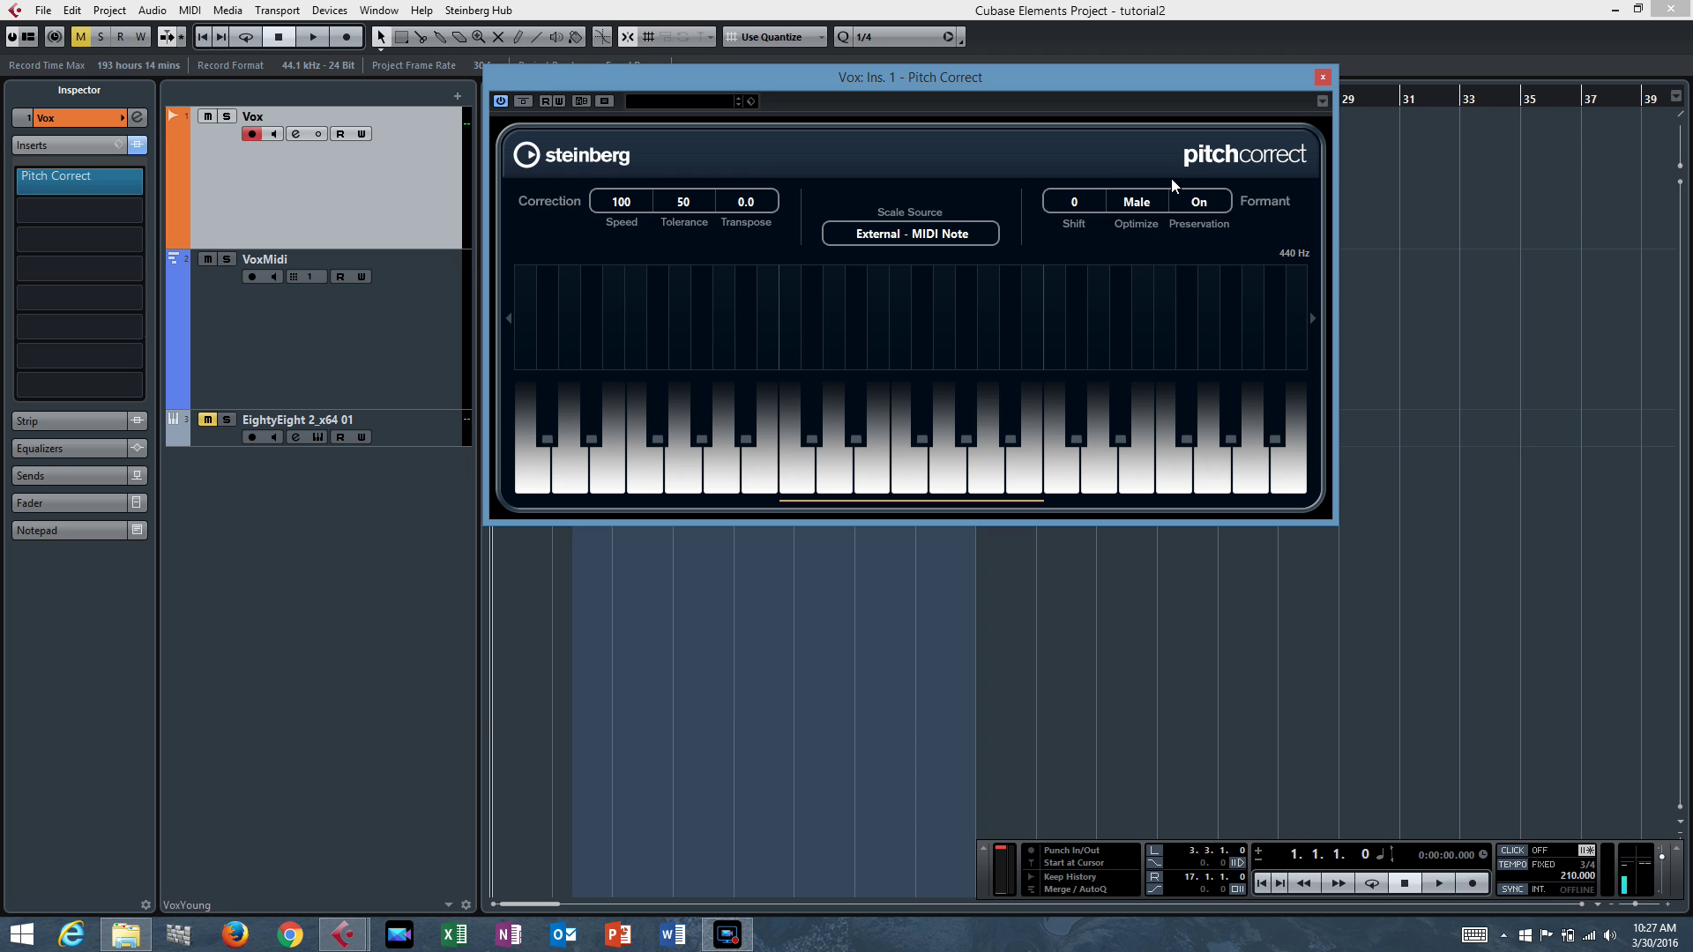
click(1322, 80)
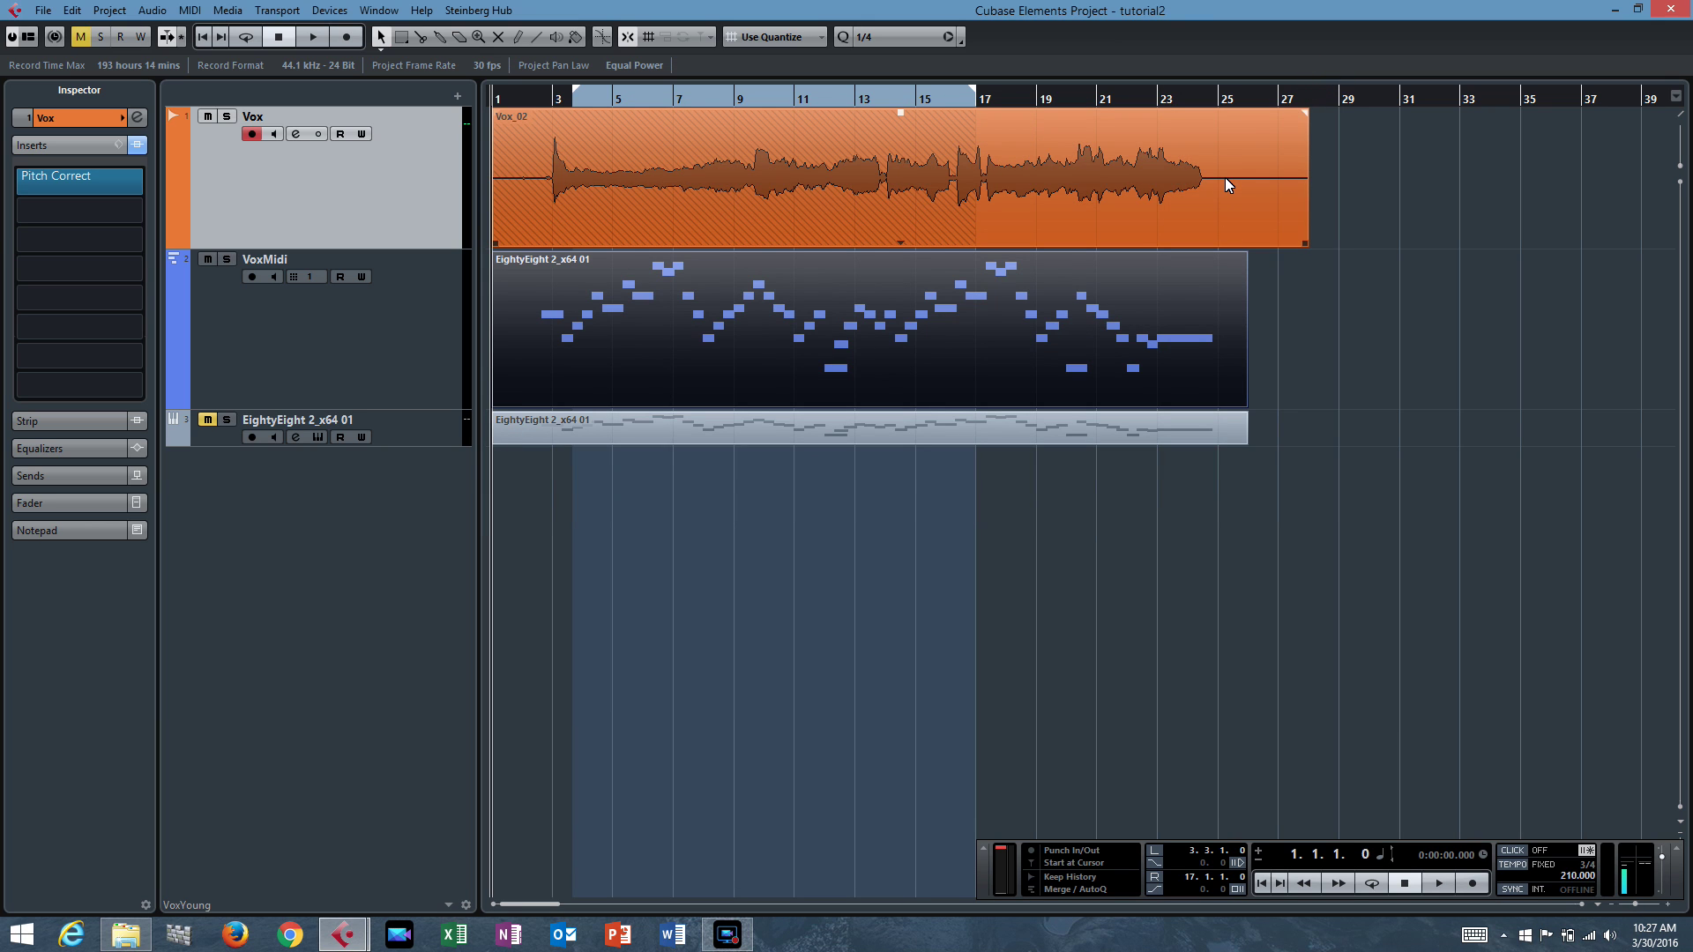
Route VoxMidi's output to 'Vox: Ins. 1. Pitch Correct - Midi In', then reselect Vox
click(410, 359)
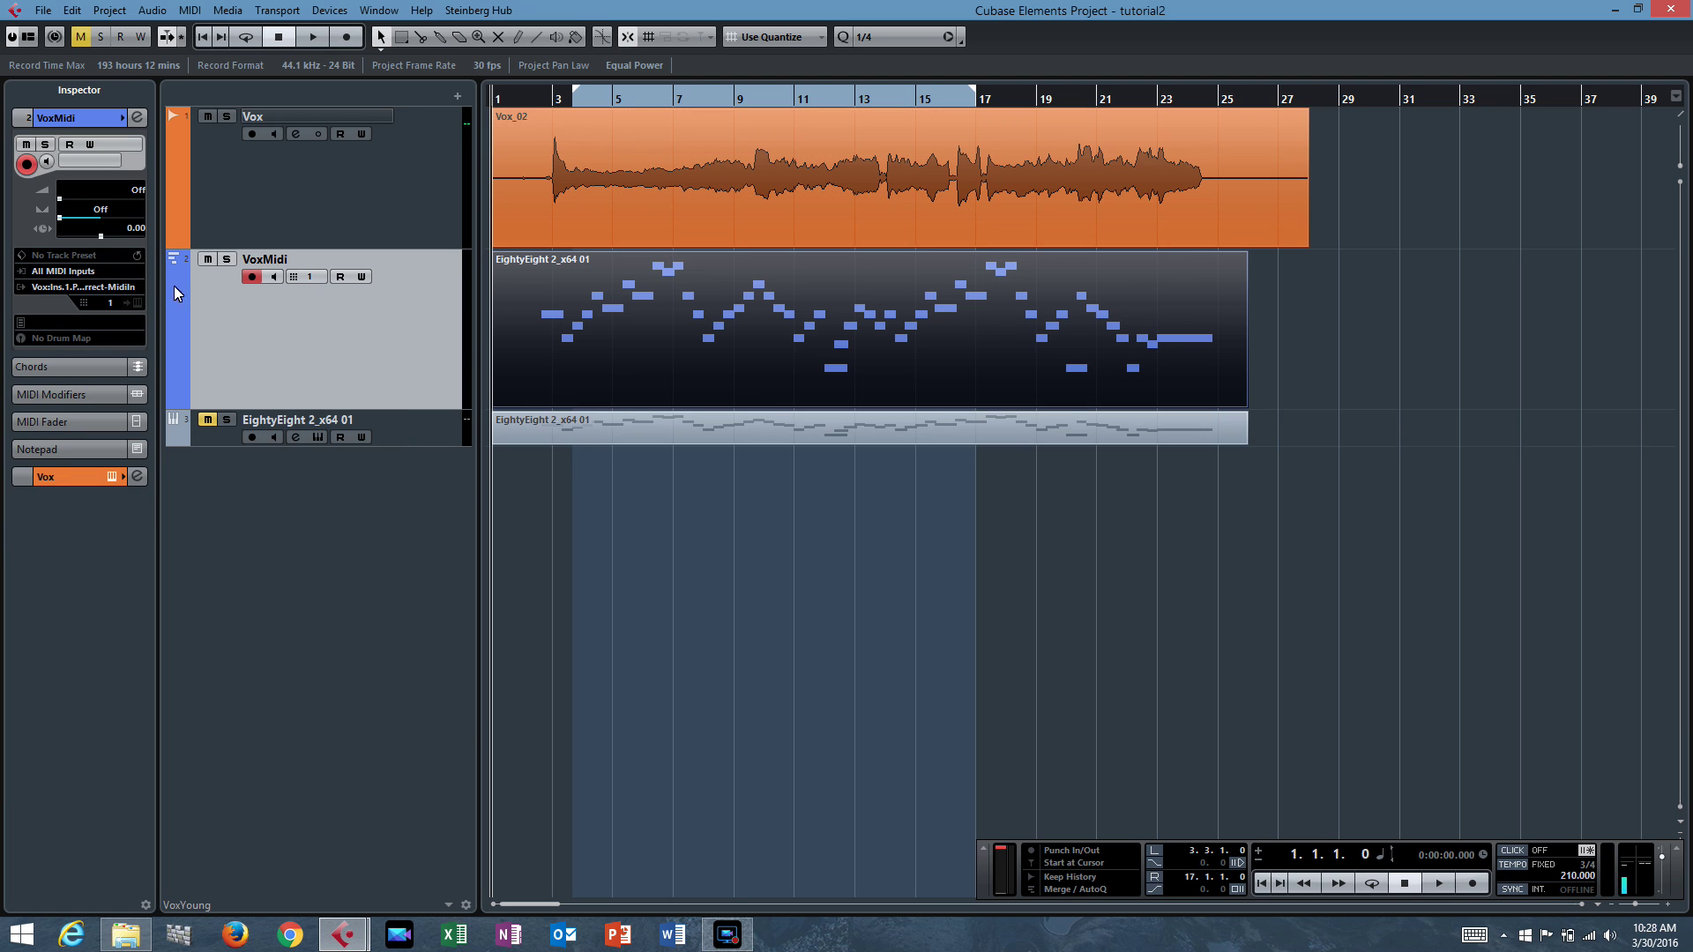
click(119, 286)
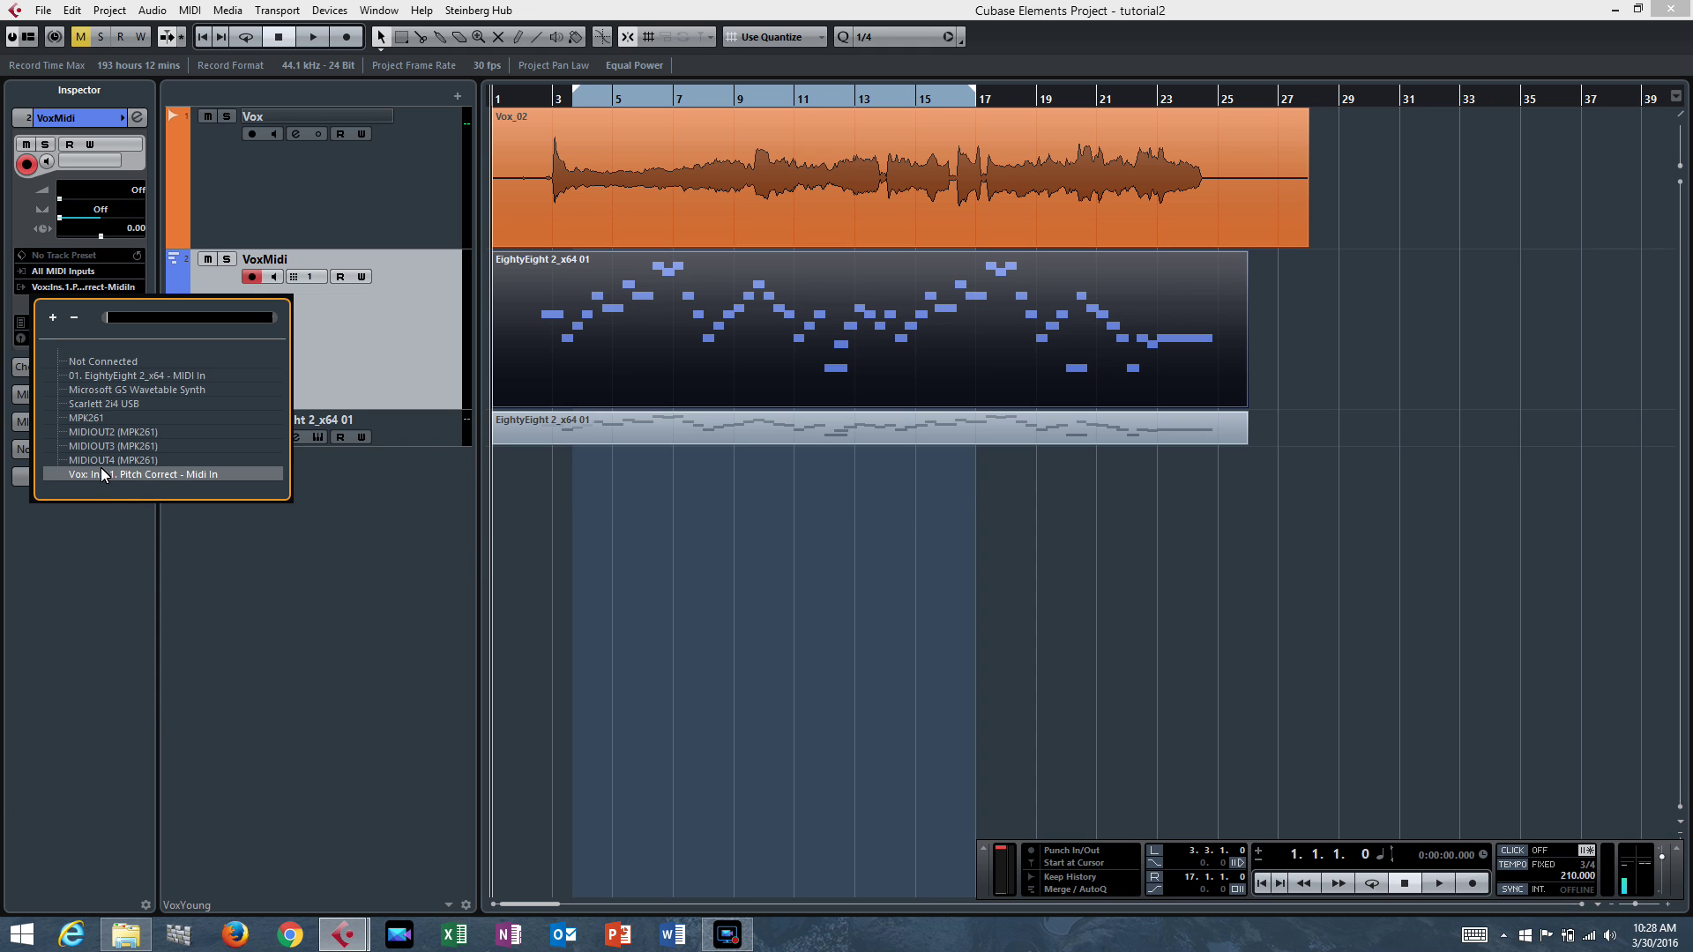
click(197, 477)
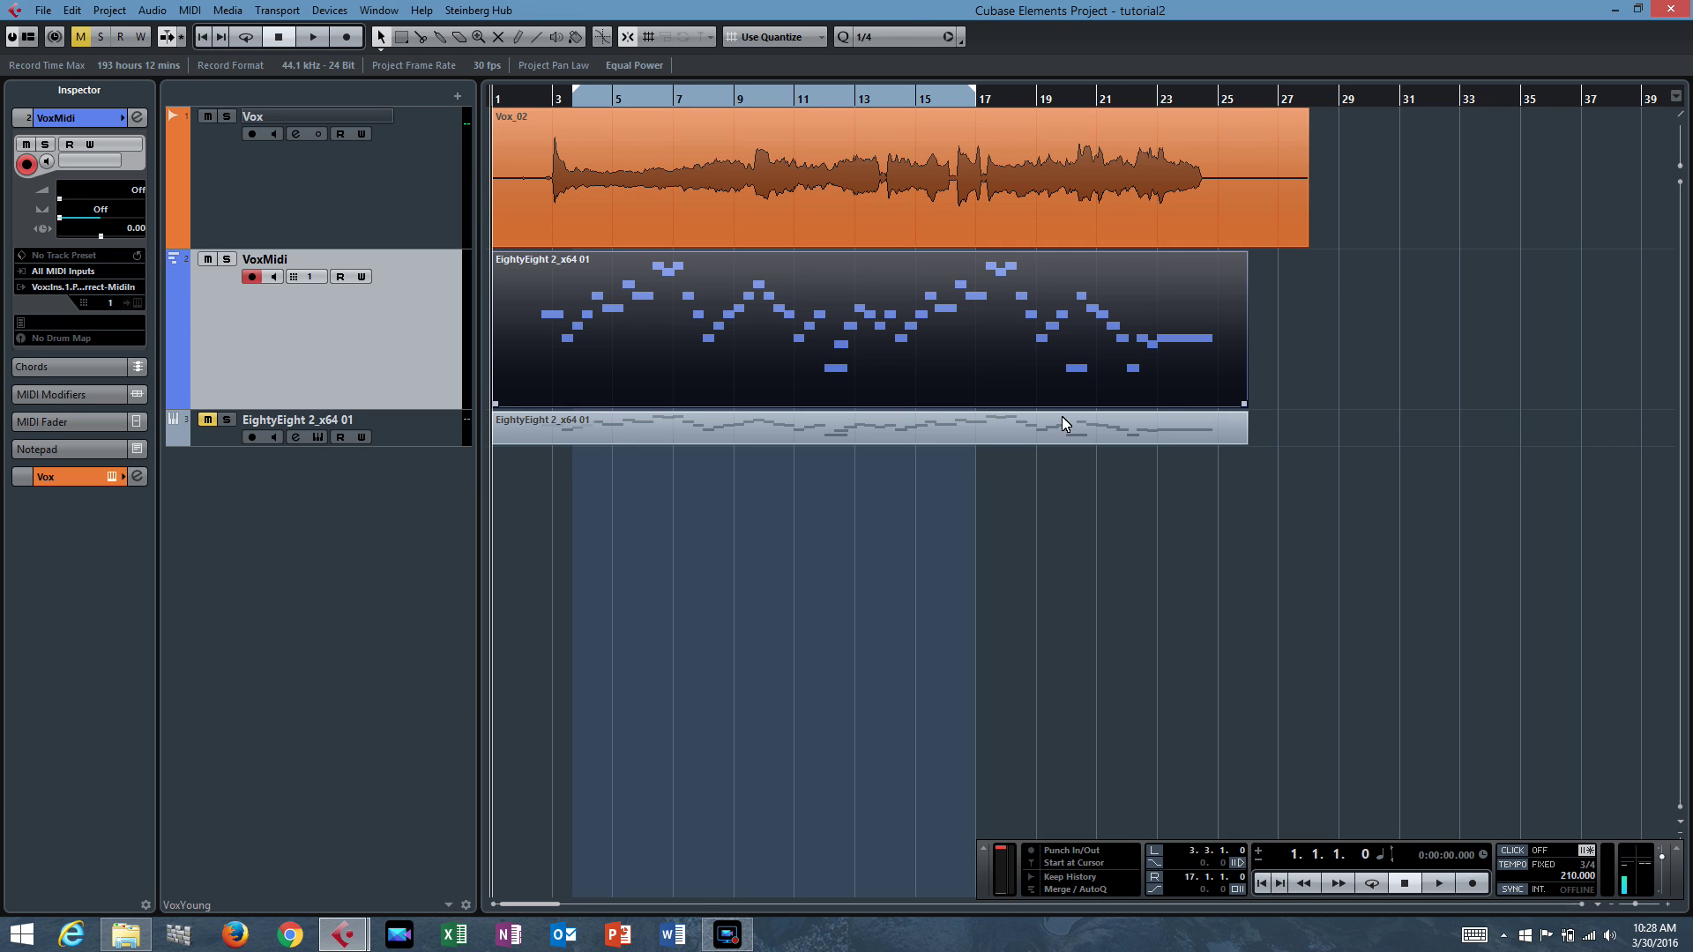
click(466, 235)
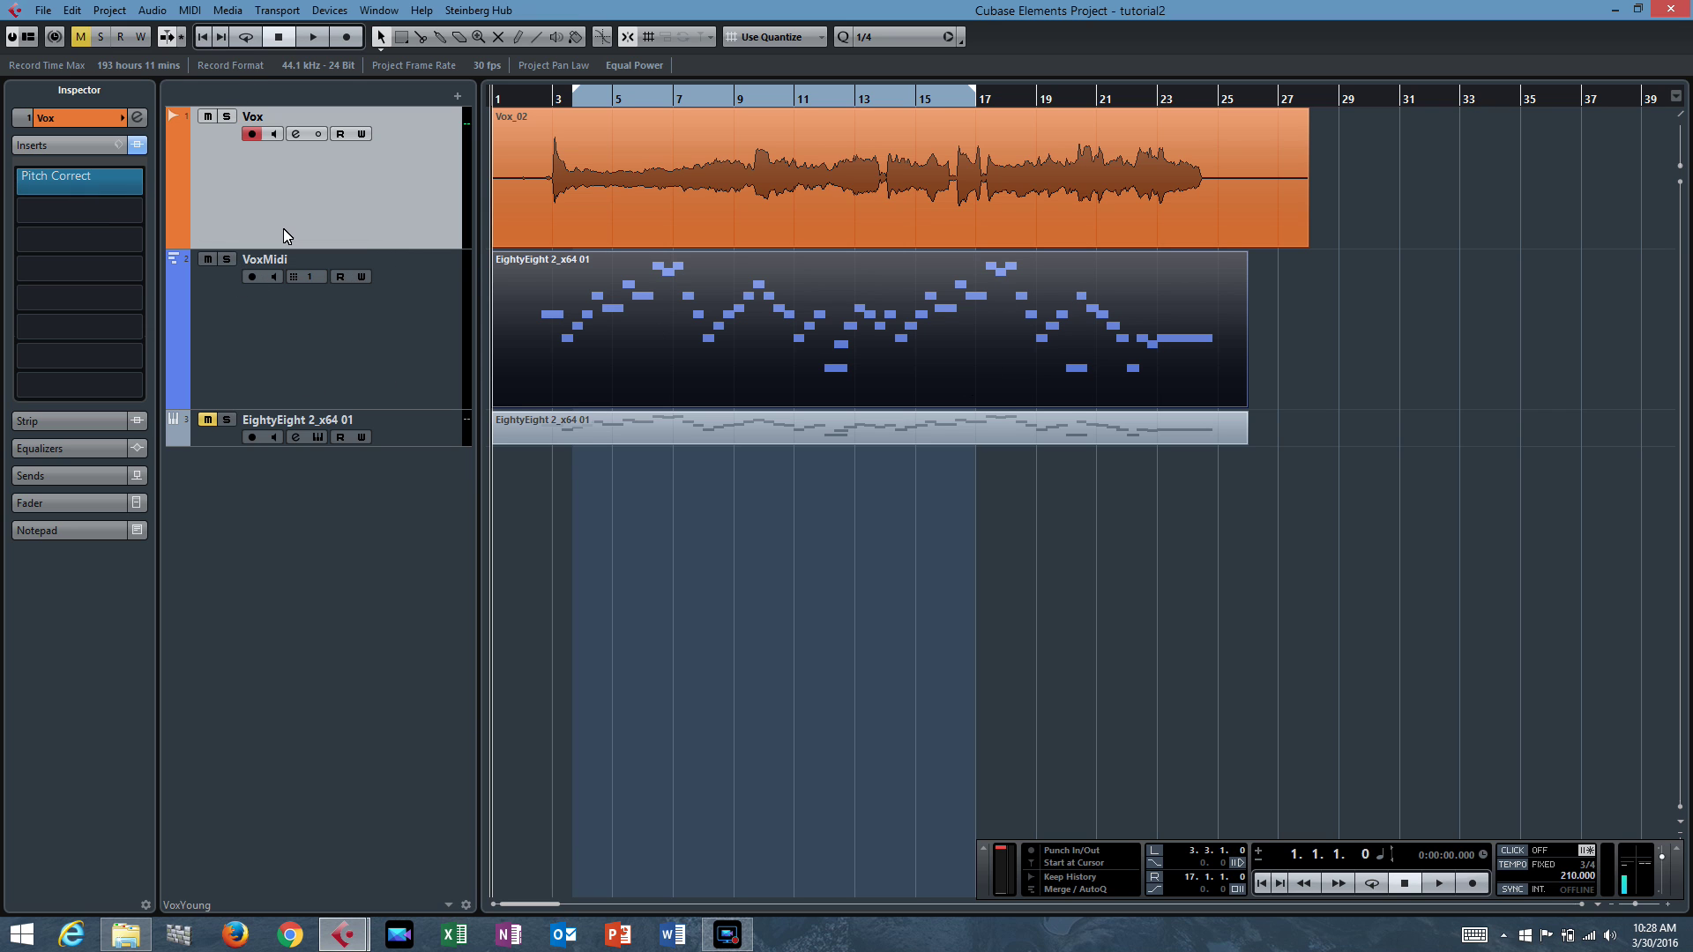
click(225, 116)
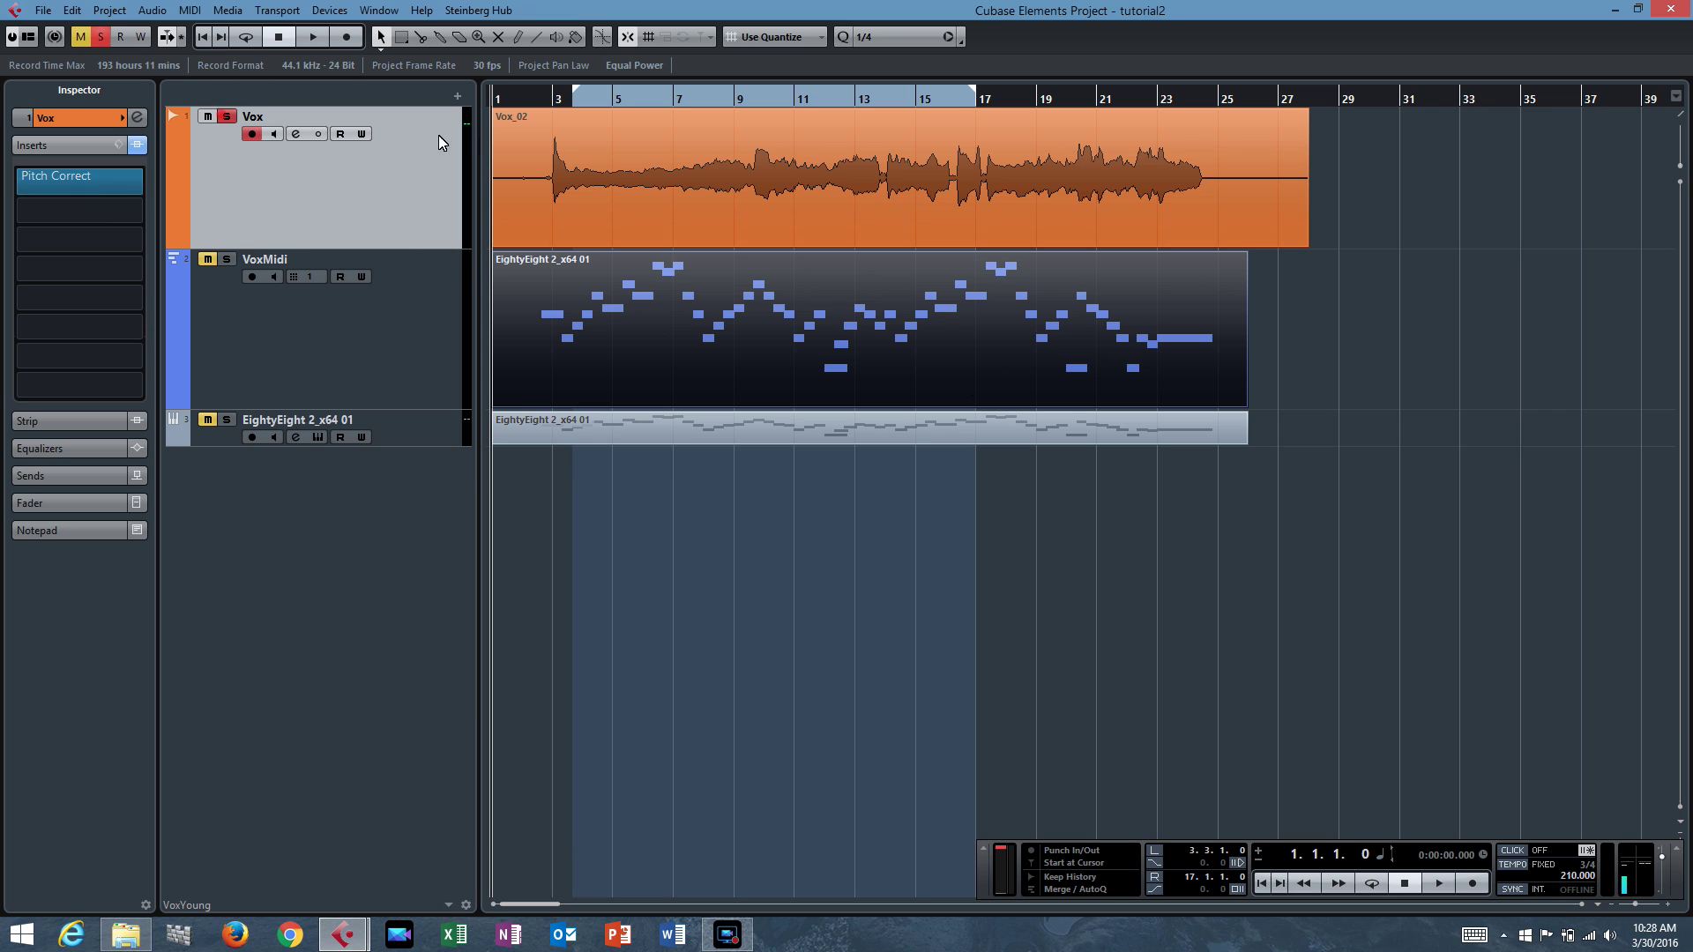
click(552, 103)
key(space)
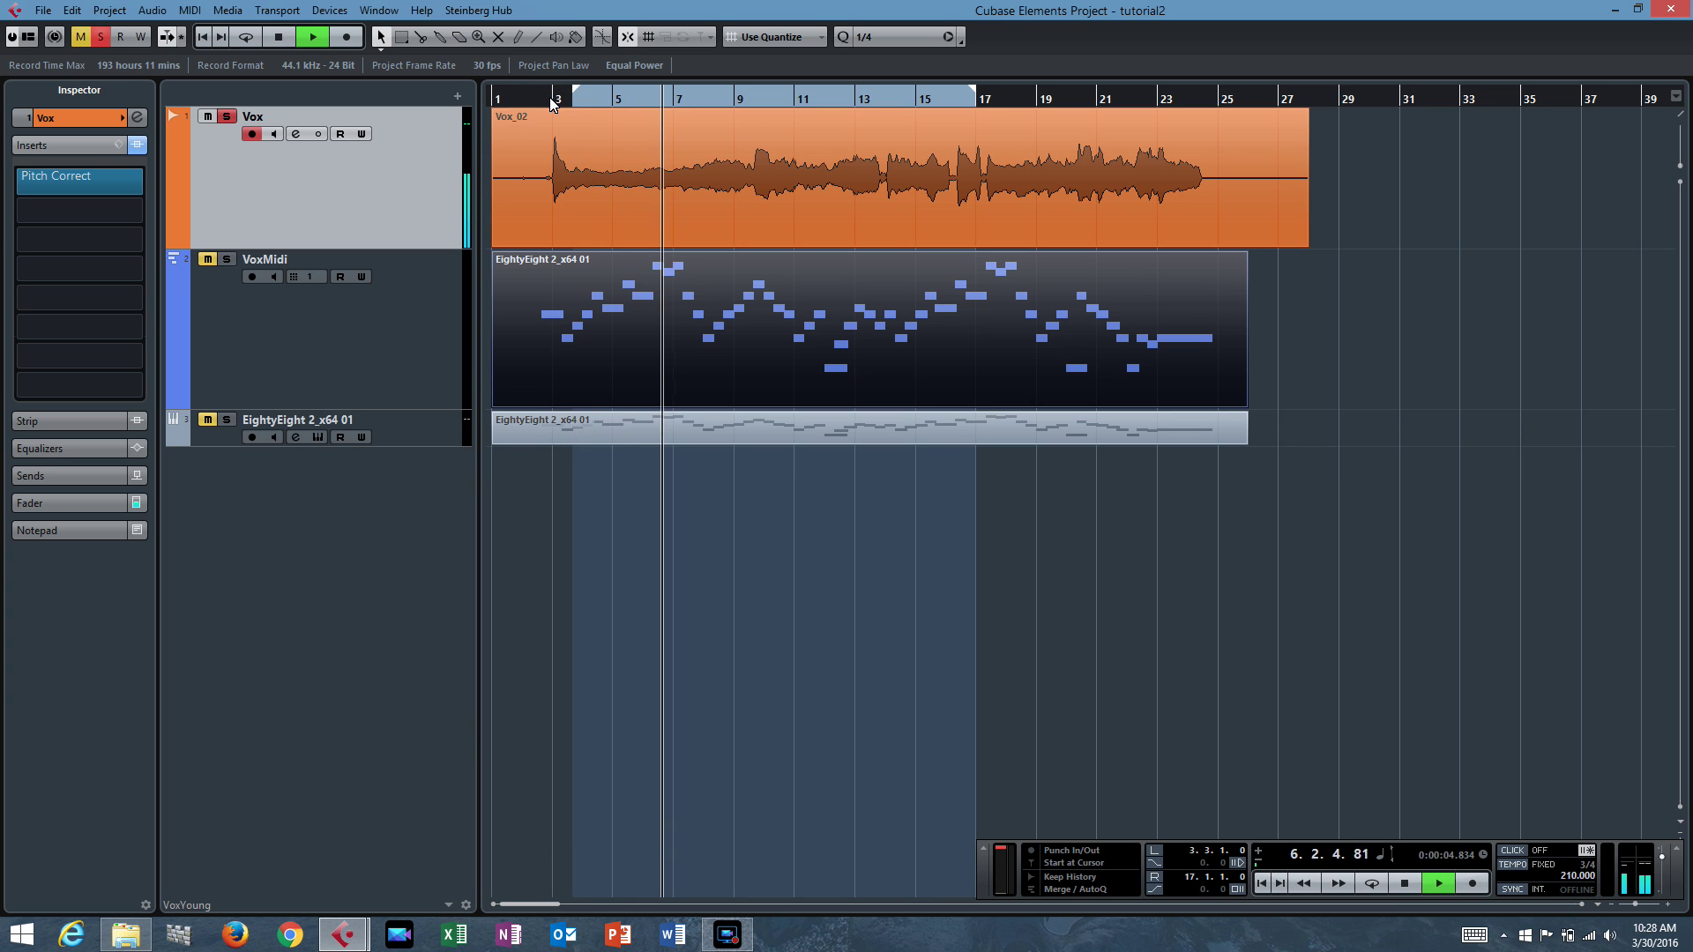
key(space)
click(227, 118)
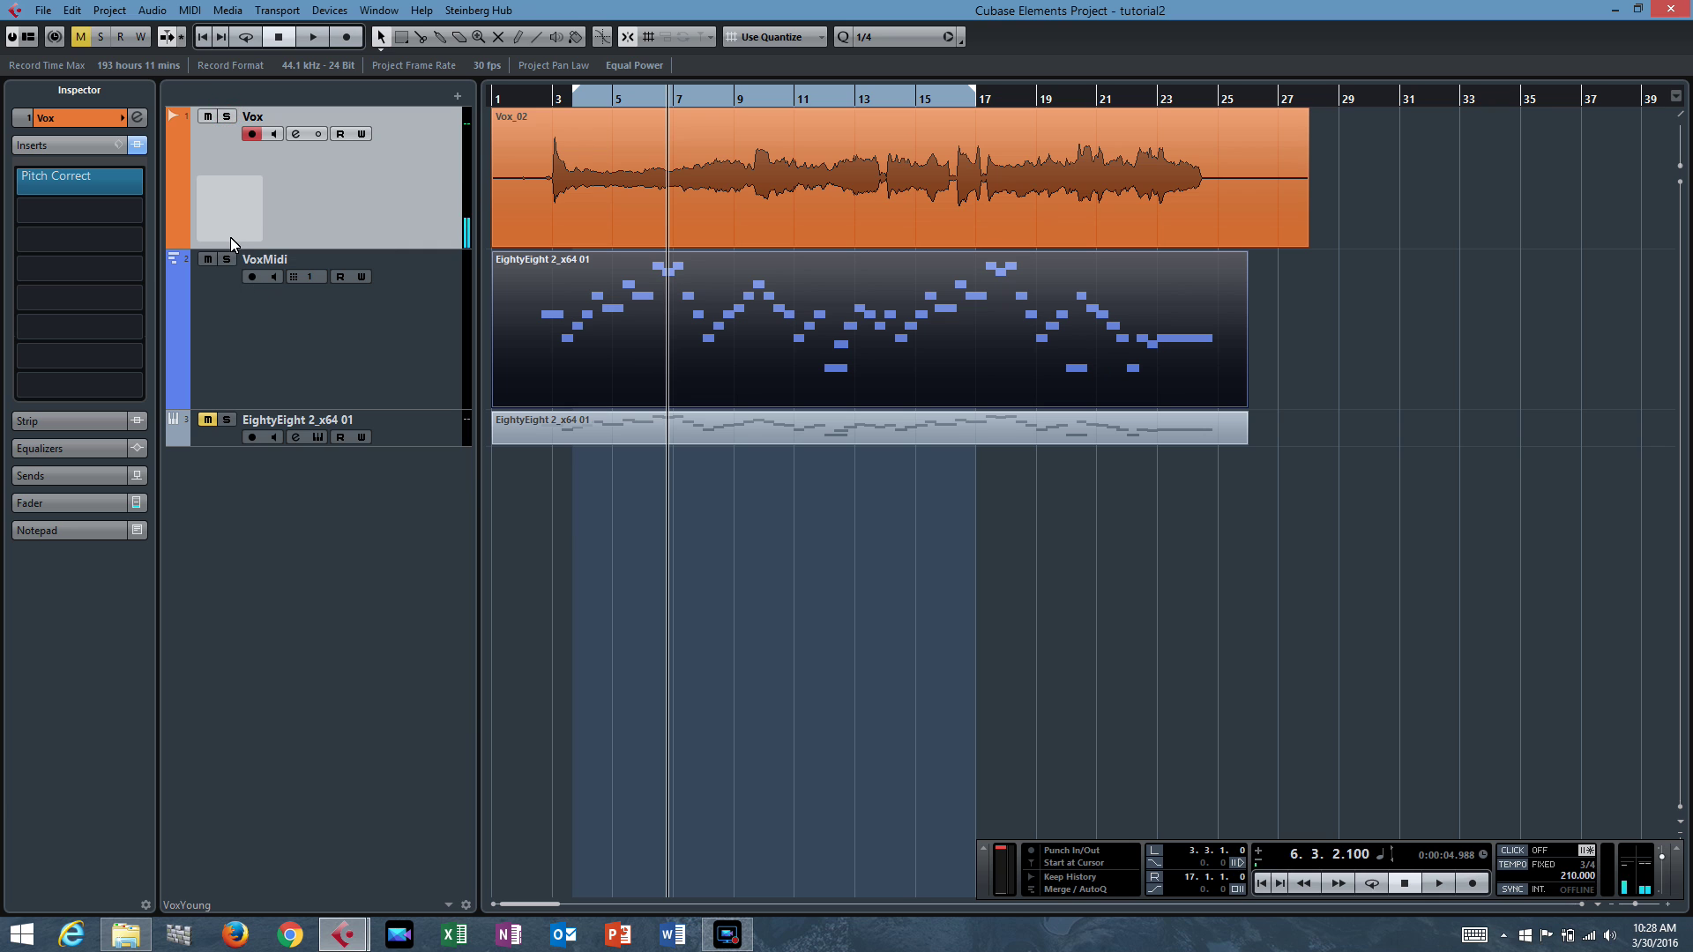
key(Home)
key(space)
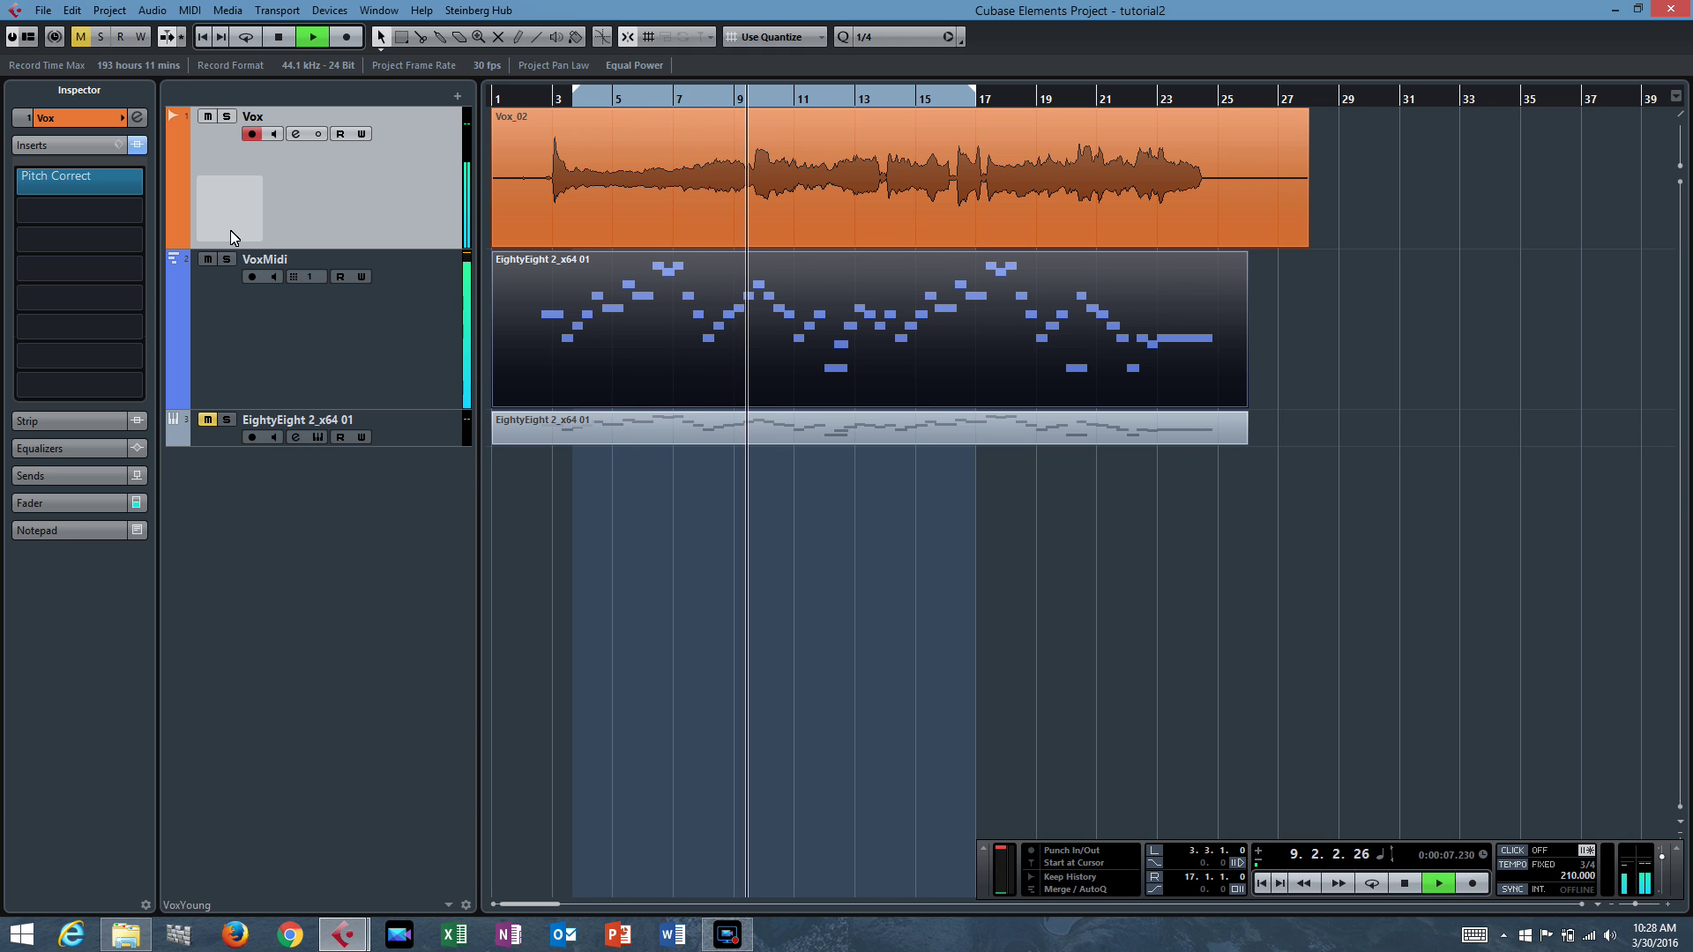
key(space)
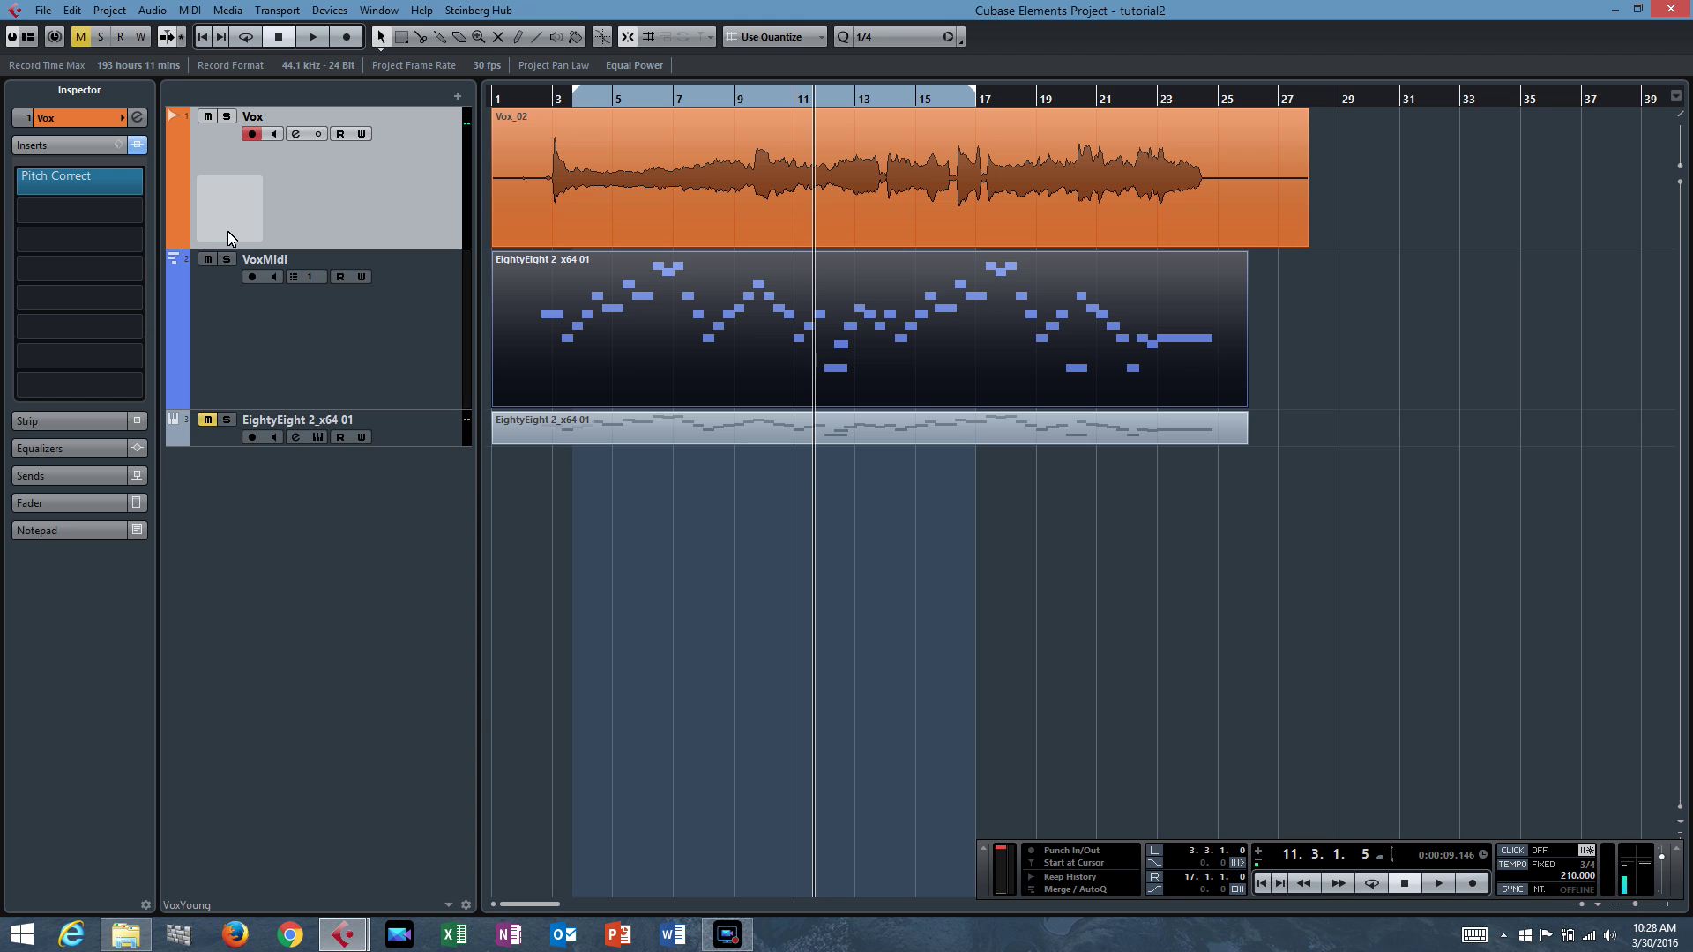
double_click(620, 291)
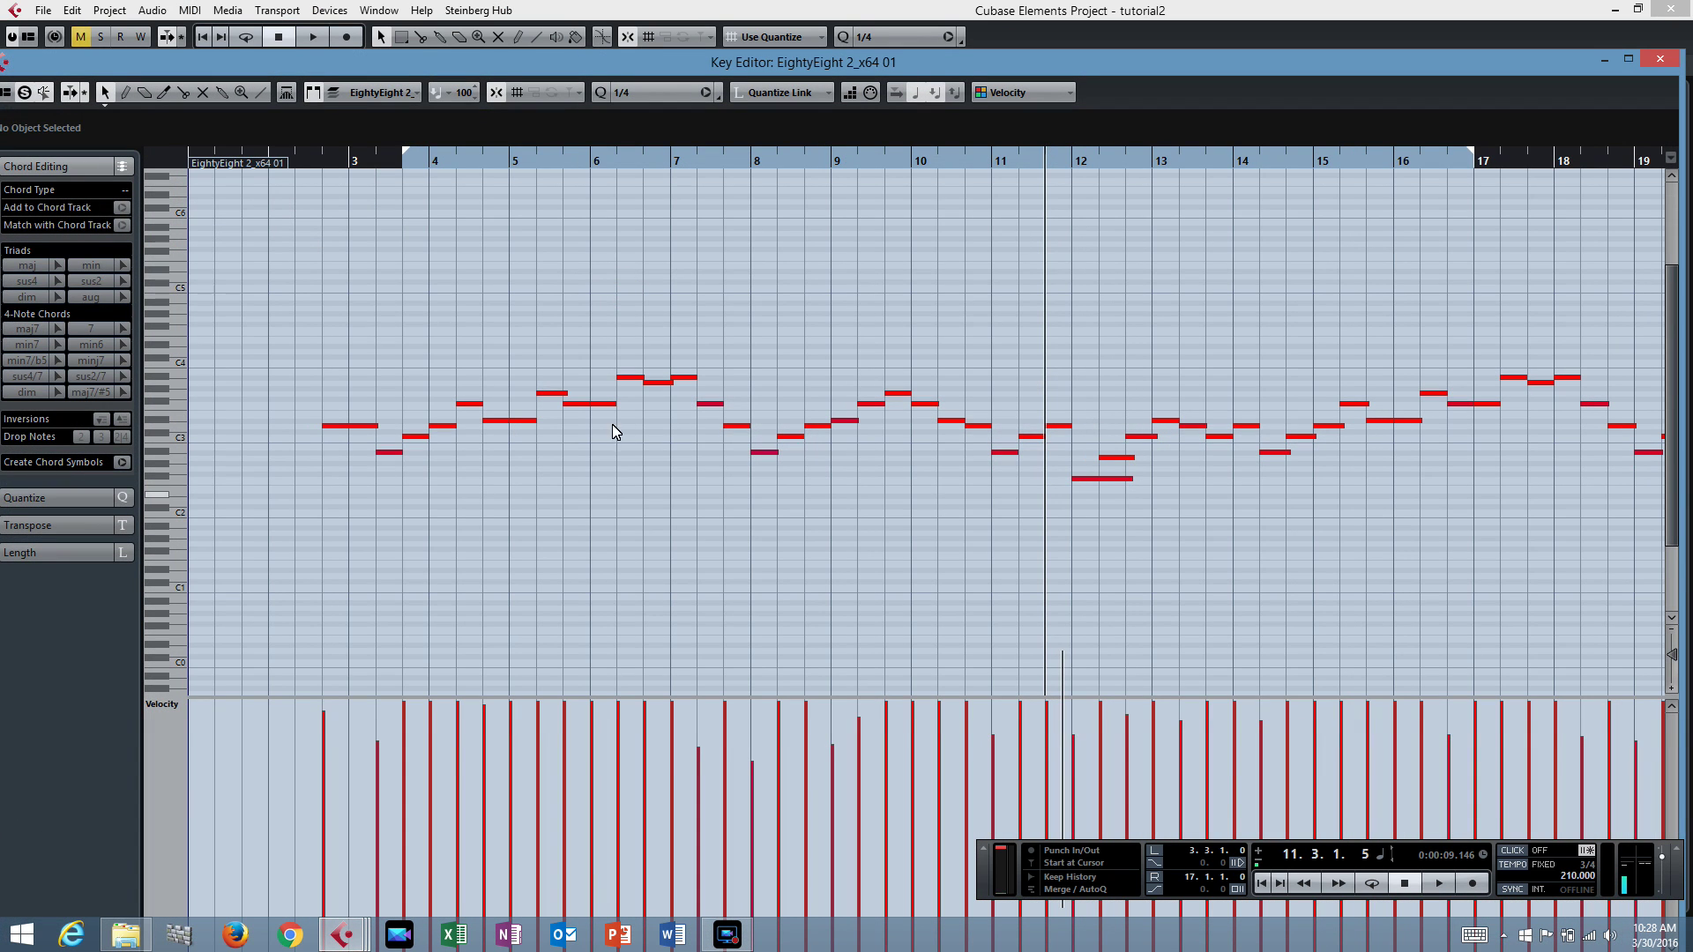
Select all melody notes, raise them seven semitones, and close the Key Editor
key(ctrl+a)
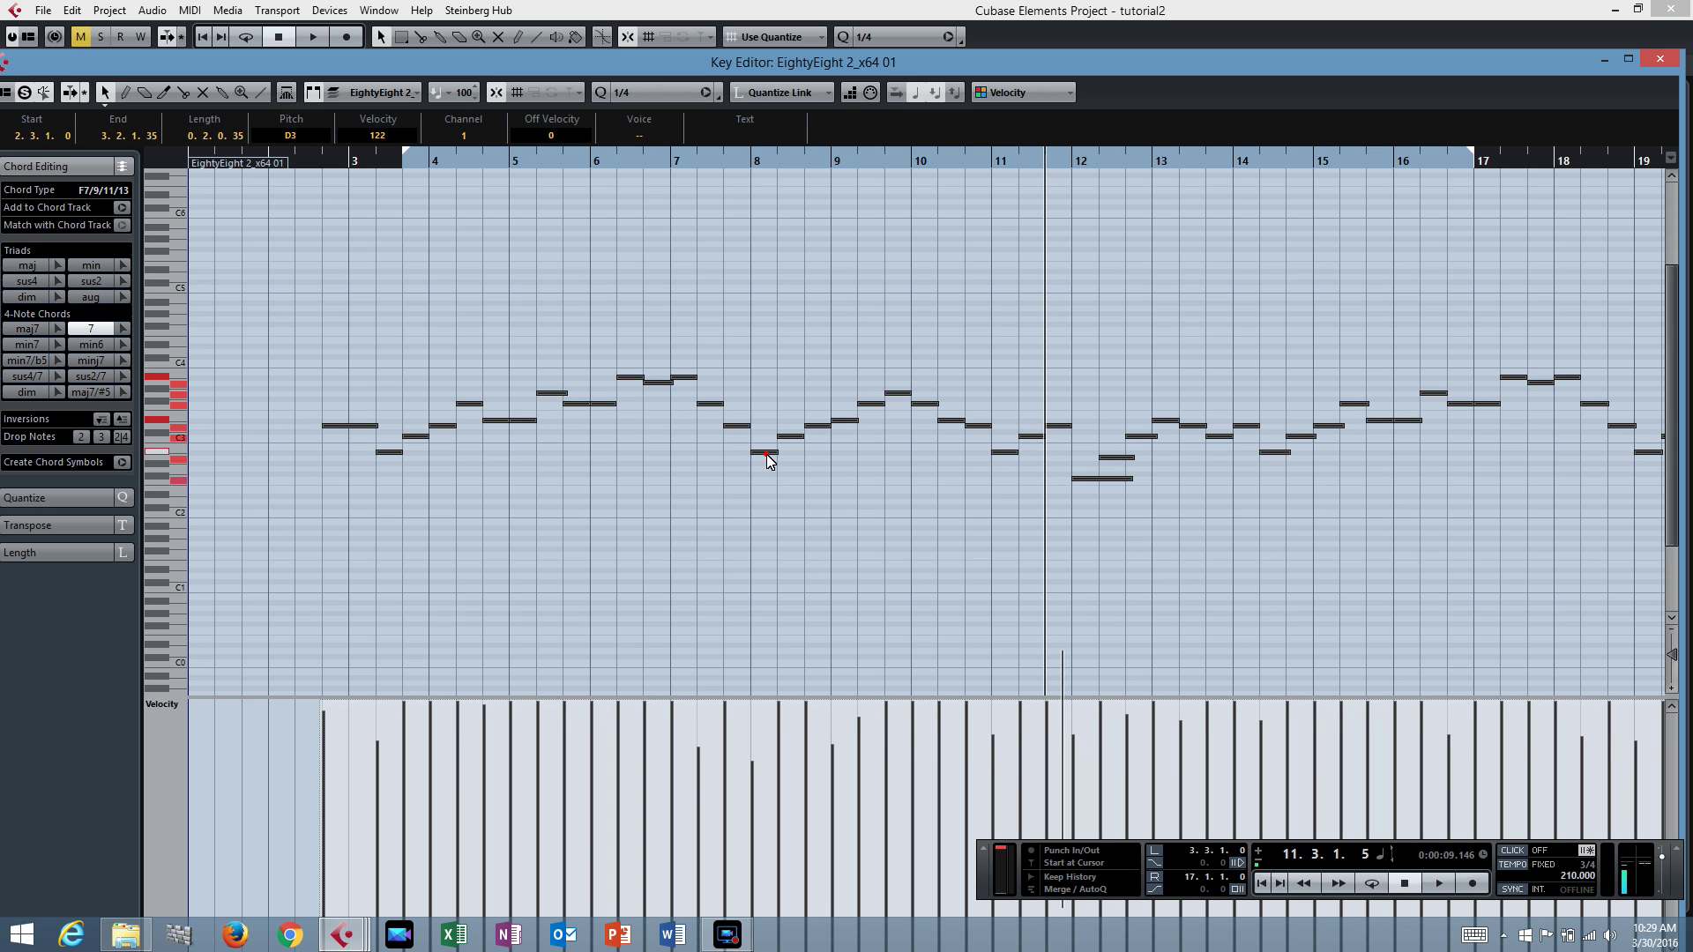
drag(769, 457, 768, 409)
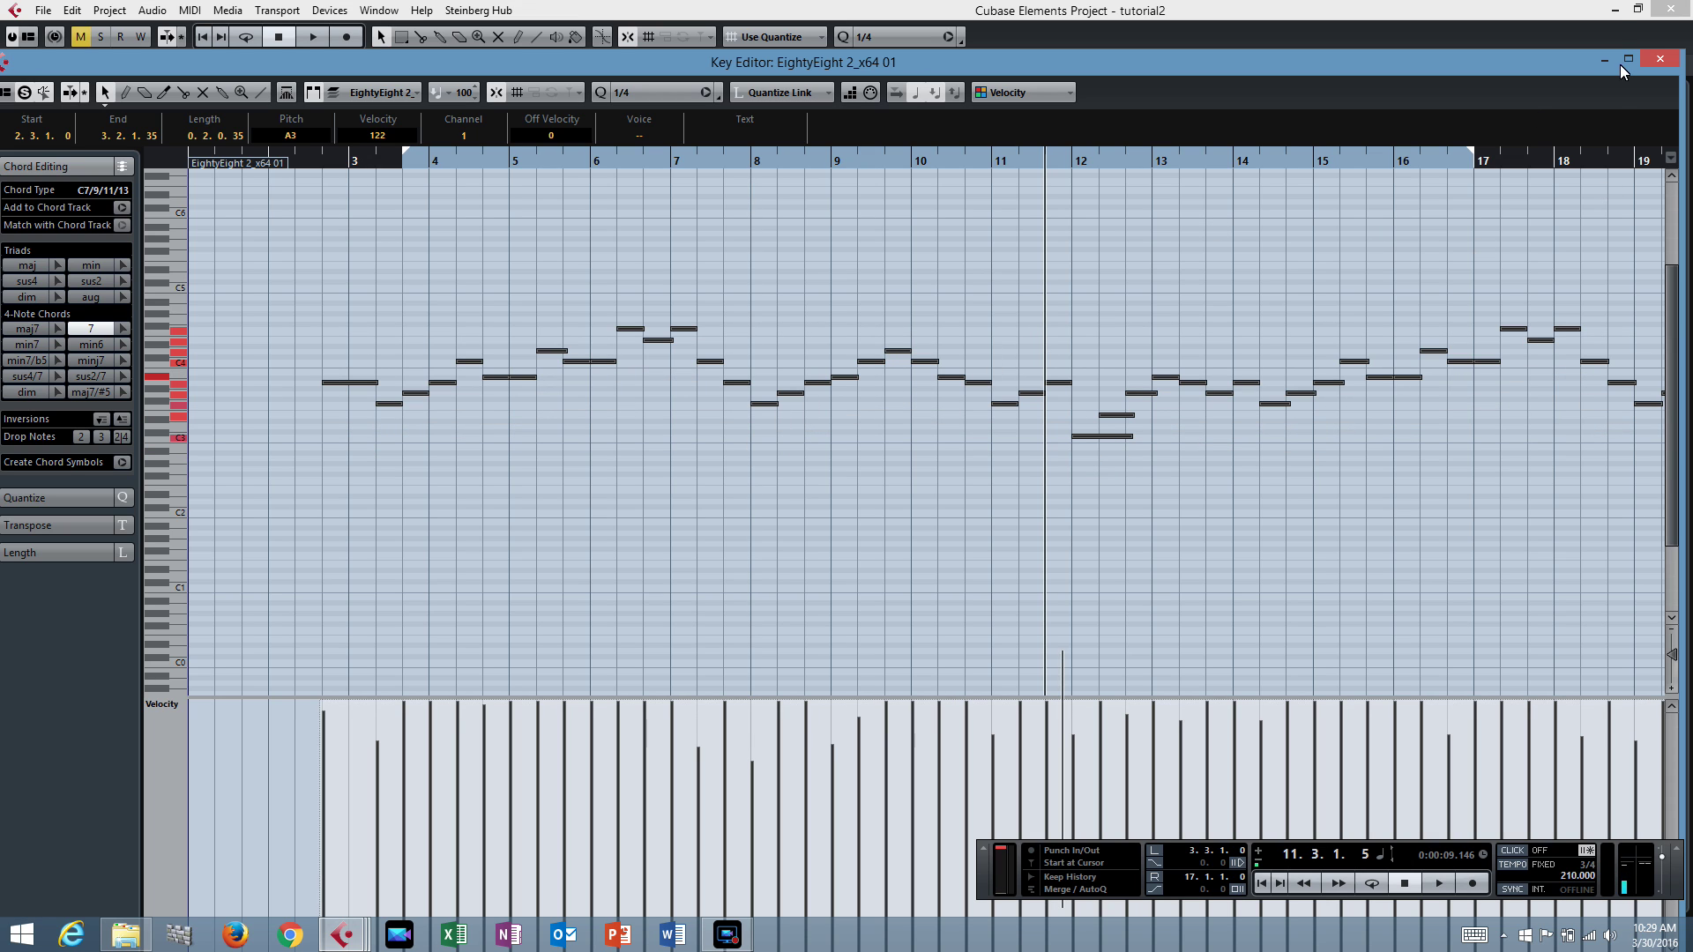
click(1658, 58)
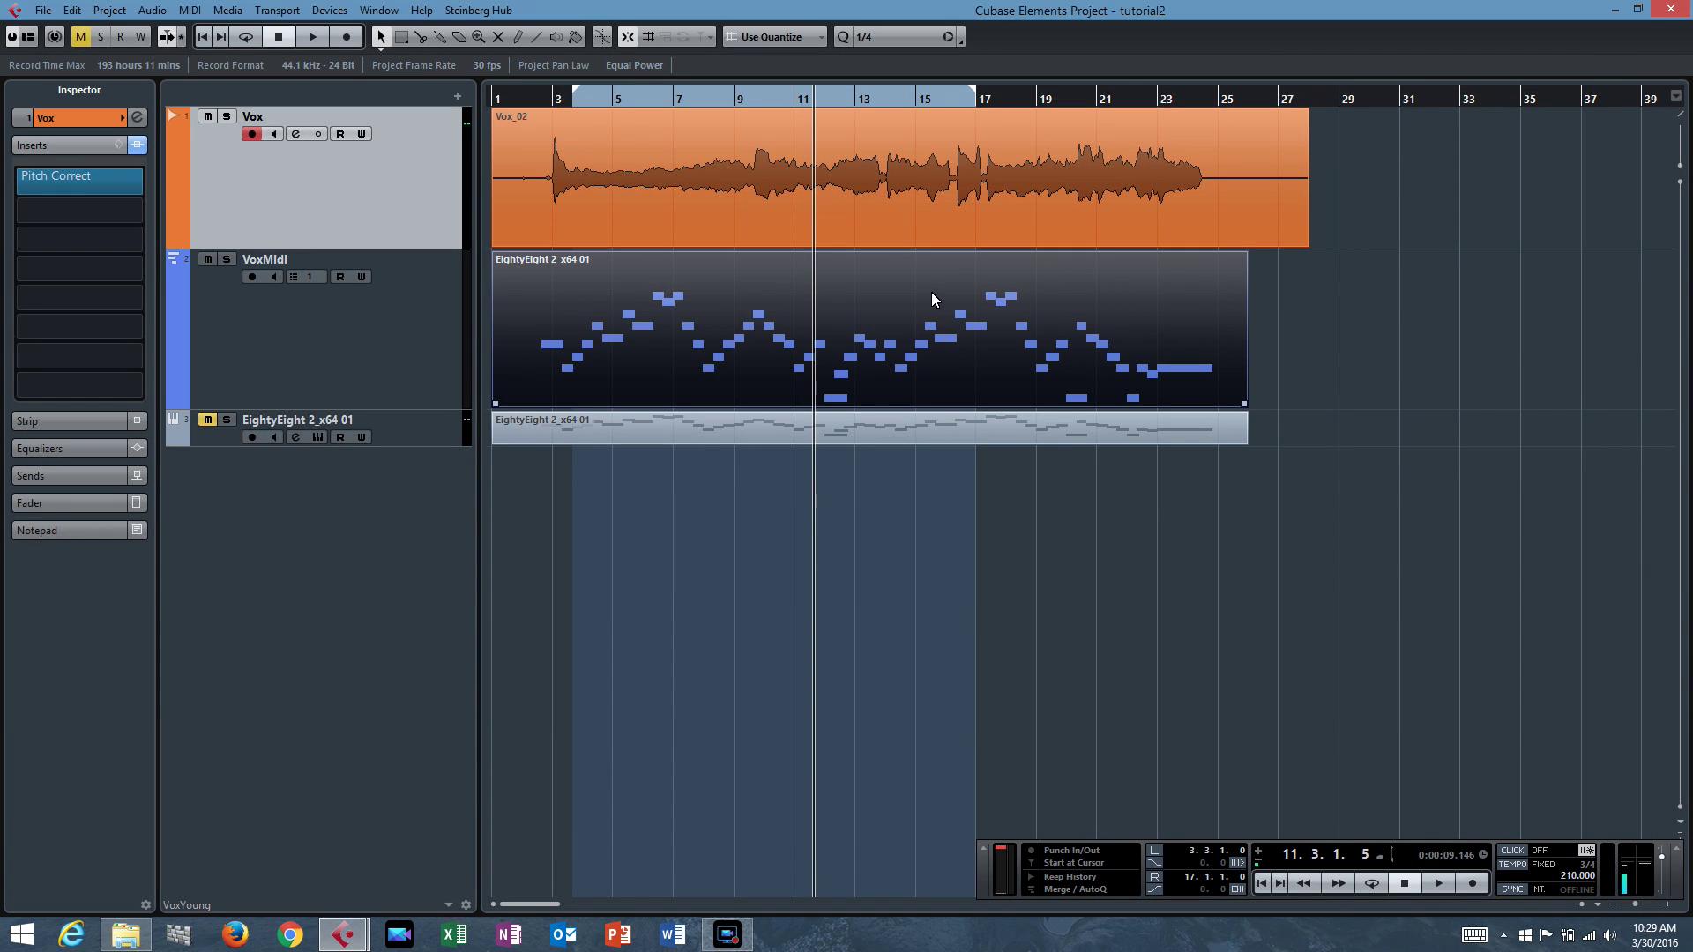
key(Home)
key(space)
click(960, 245)
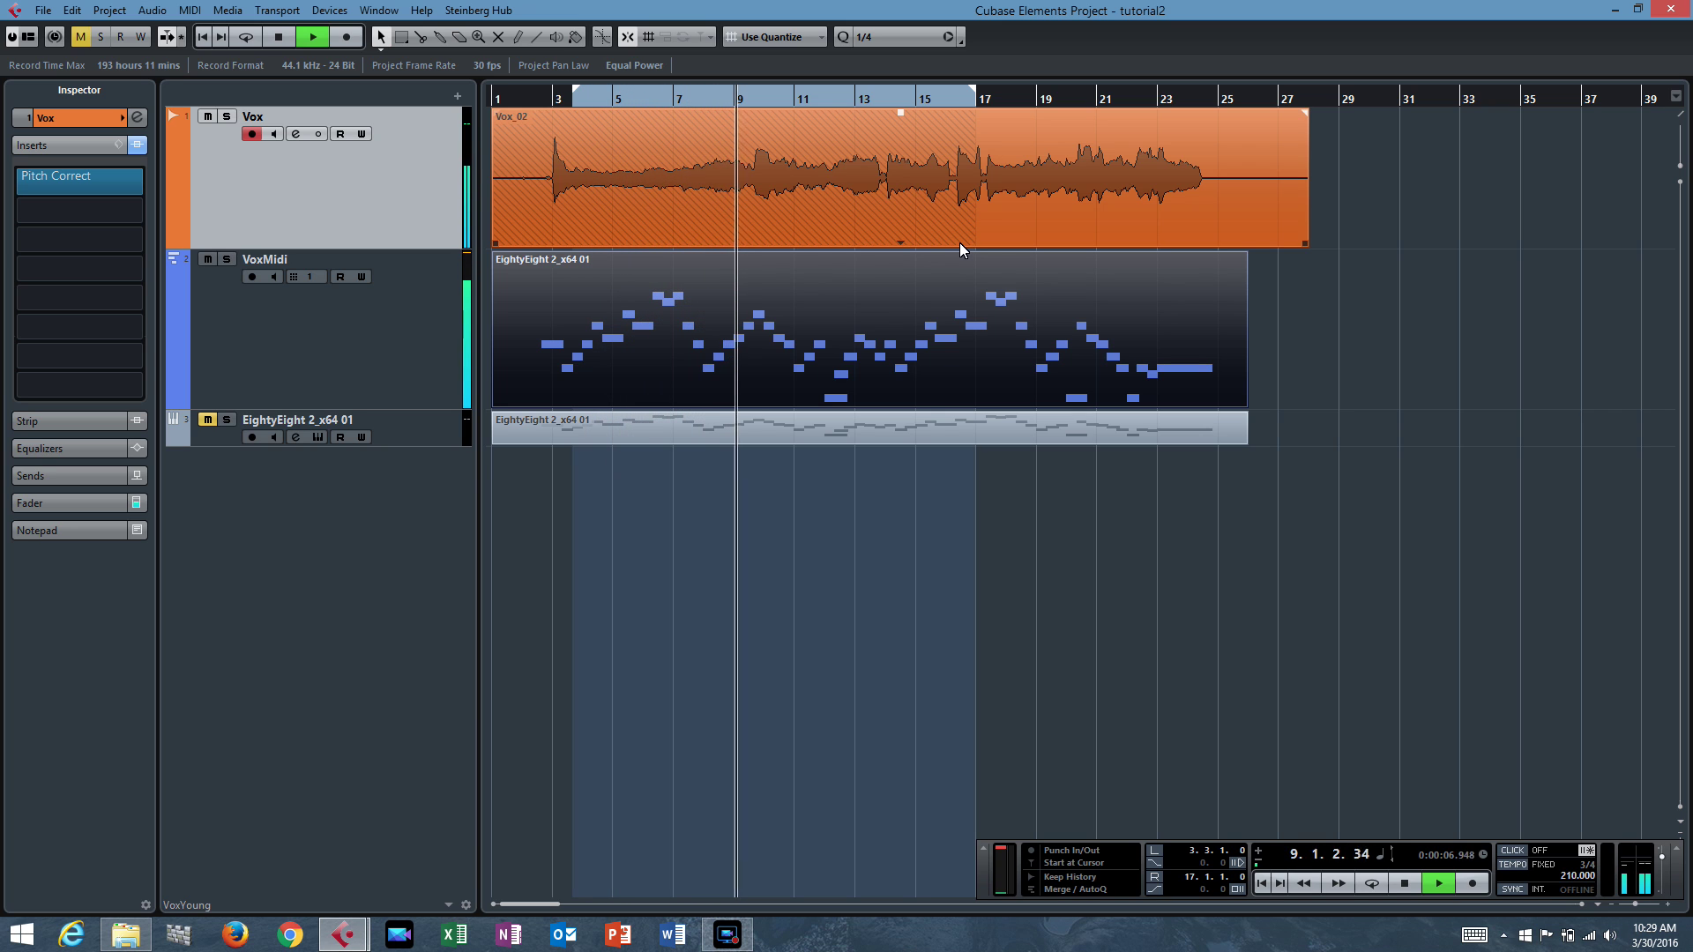
key(space)
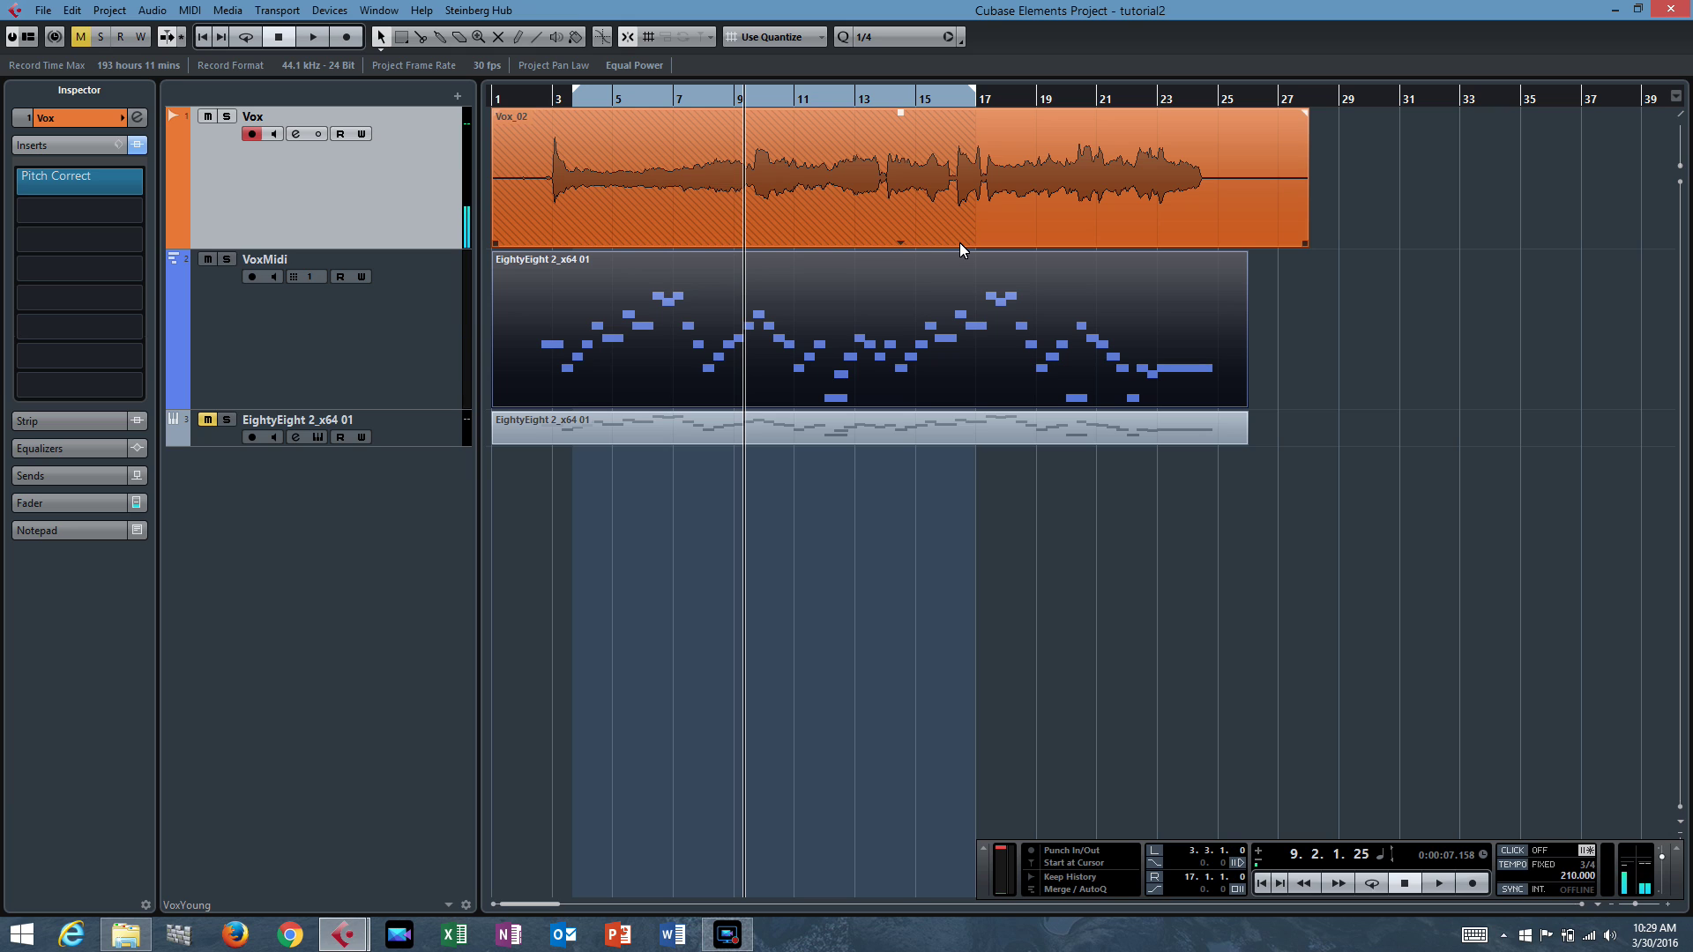